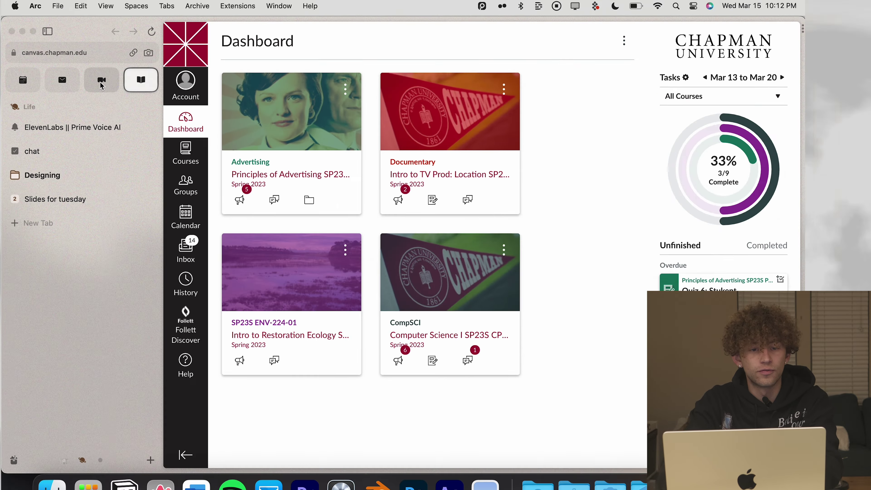
- Switch from YouTube to the Outlook mail tab and expand the Designing folder to show its tabs
{"action": "left_click", "coordinate": [199, 131]}
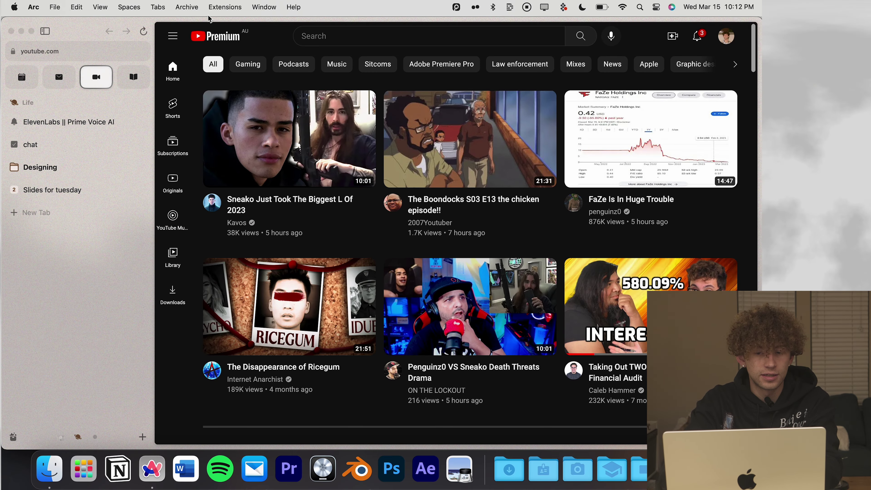
{"action": "left_click", "coordinate": [58, 73]}
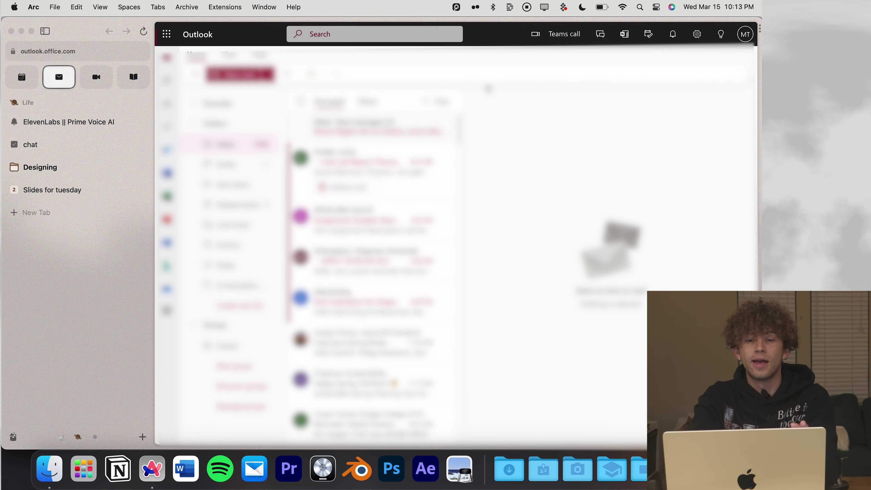
{"action": "mouse_move", "coordinate": [68, 74]}
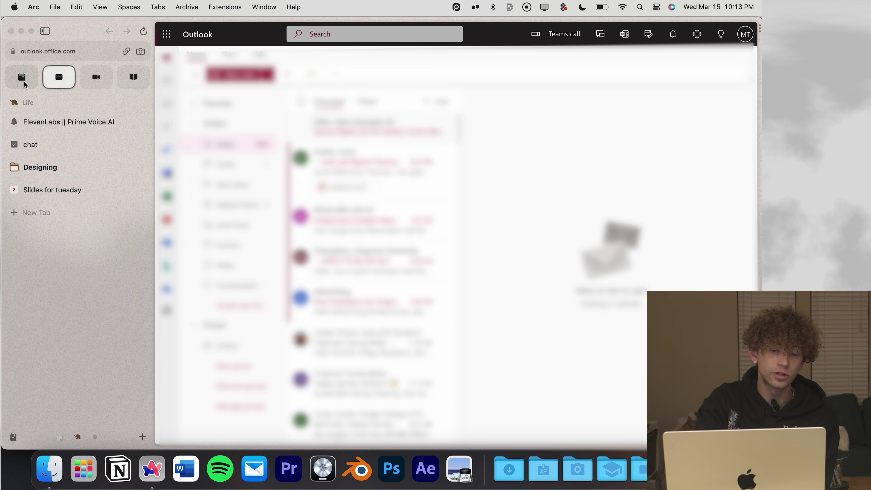
{"action": "mouse_move", "coordinate": [22, 85]}
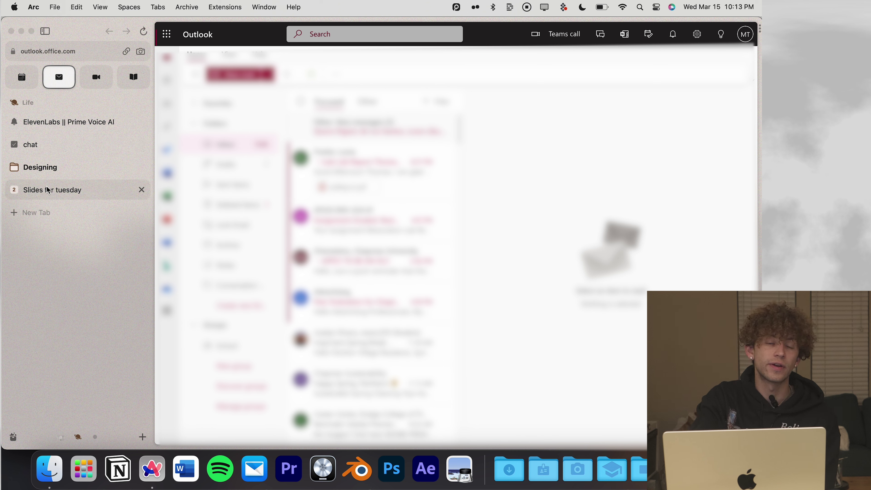
{"action": "left_click", "coordinate": [46, 166]}
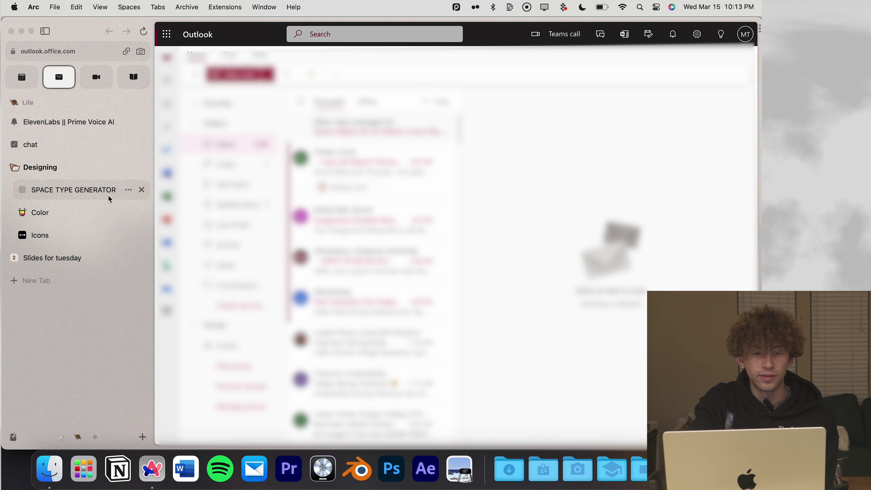
- Collapse the Designing folder, check its options menu, then bring up the archive options
{"action": "left_click", "coordinate": [88, 168]}
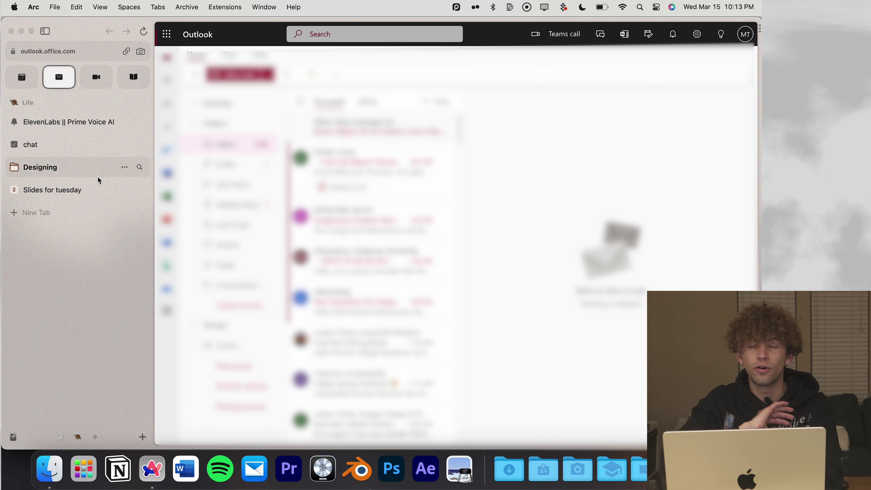
{"action": "left_click", "coordinate": [125, 167]}
{"action": "left_click", "coordinate": [129, 170]}
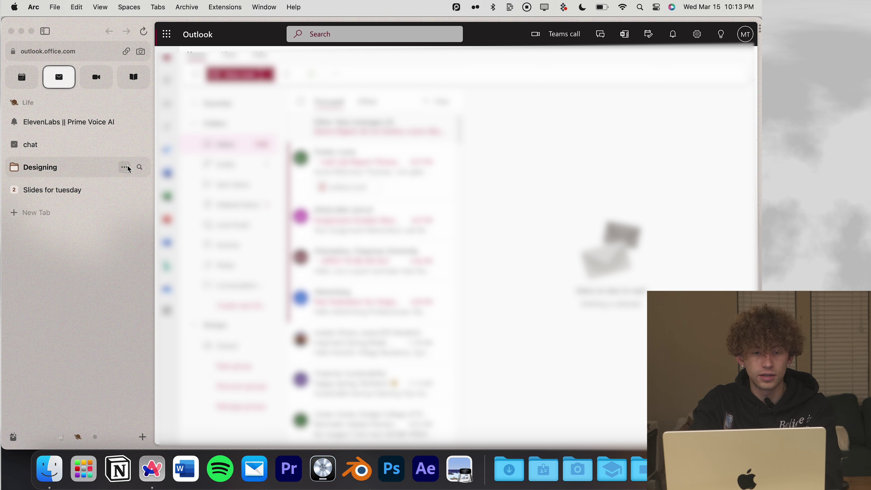
{"action": "left_click", "coordinate": [128, 170]}
{"action": "left_click", "coordinate": [117, 162]}
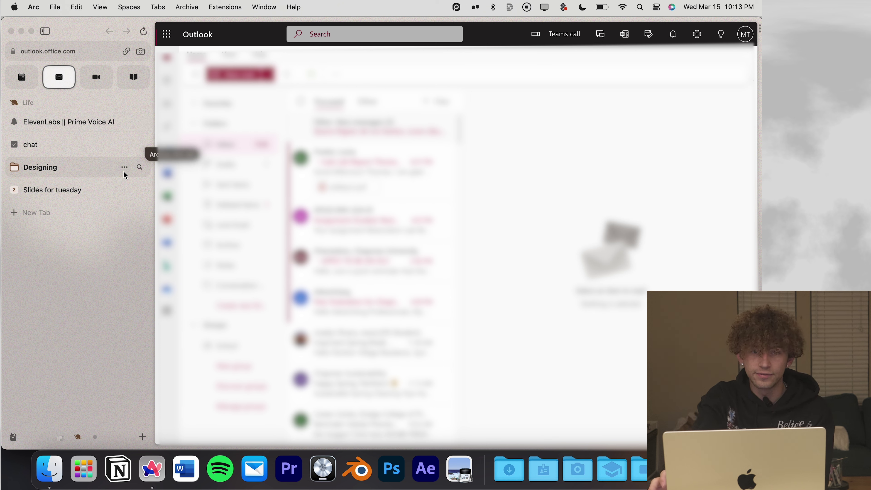
{"action": "left_click", "coordinate": [187, 8]}
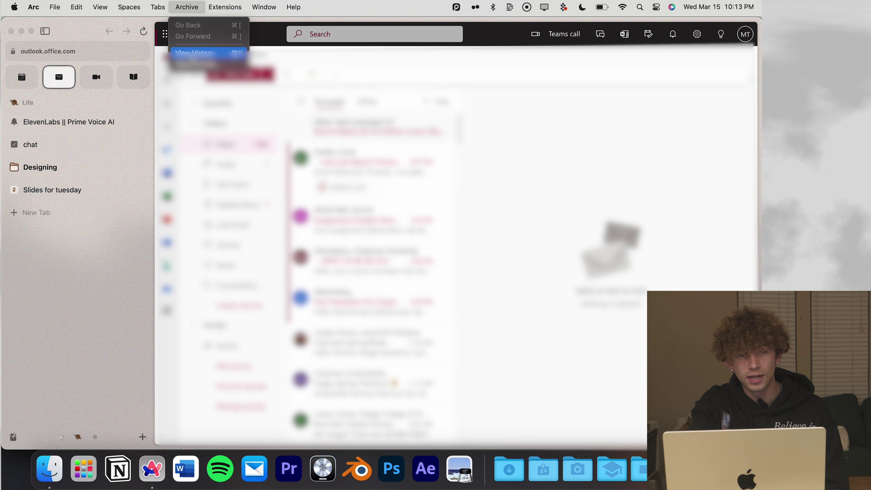
{"action": "left_click", "coordinate": [205, 64]}
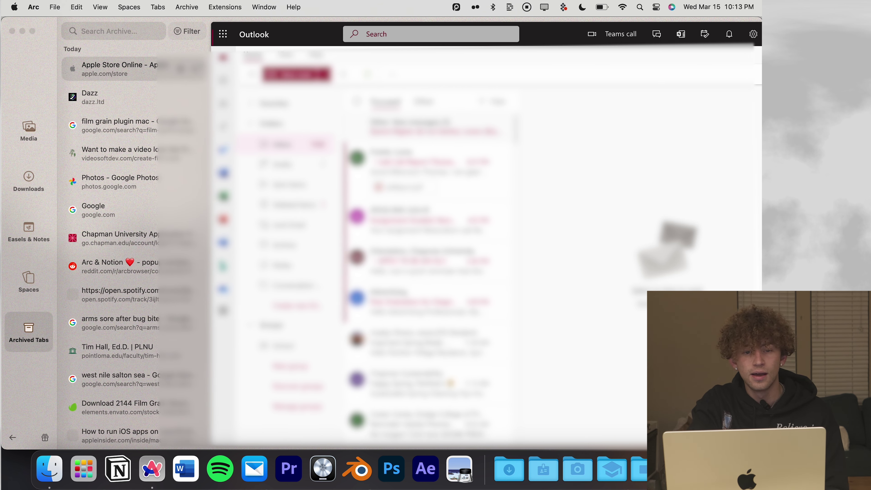
{"action": "scroll", "coordinate": [61, 253], "scroll_direction": "down", "scroll_amount": 10}
{"action": "scroll", "coordinate": [61, 252], "scroll_direction": "down", "scroll_amount": 3}
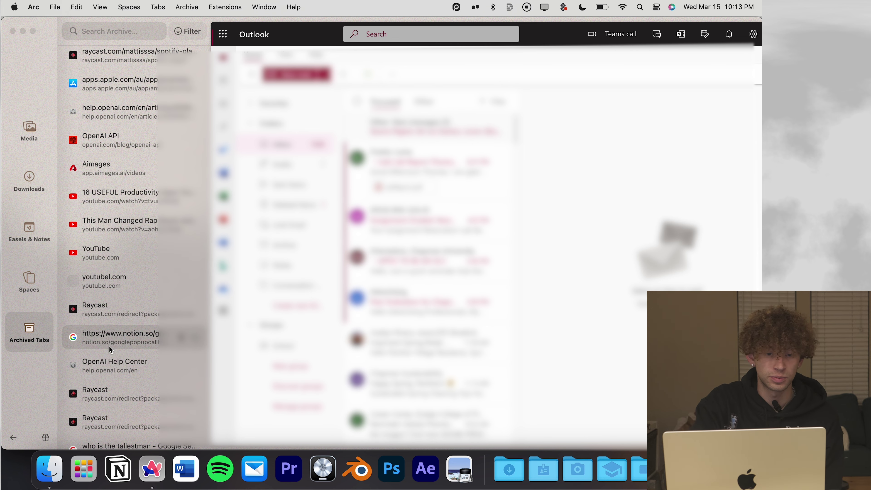
{"action": "key", "text": "Escape"}
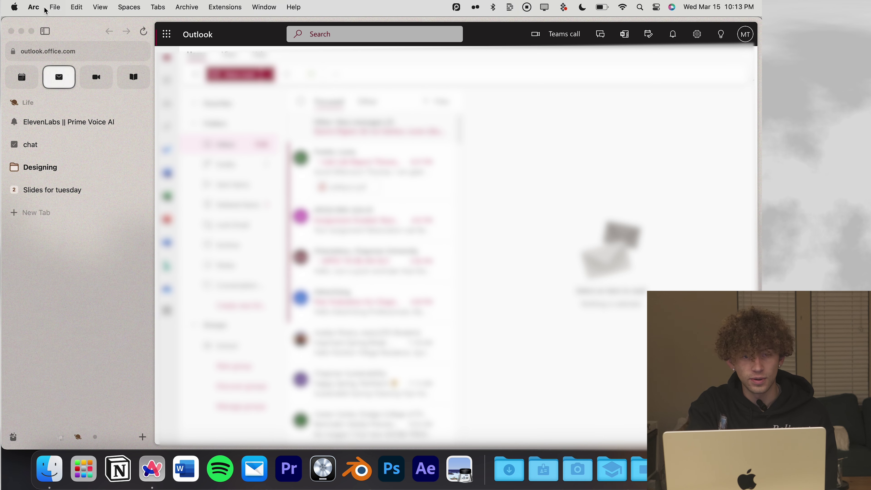
- Search Google in a new tab for 'how many pyrmids are egypt'
{"action": "left_click", "coordinate": [69, 214]}
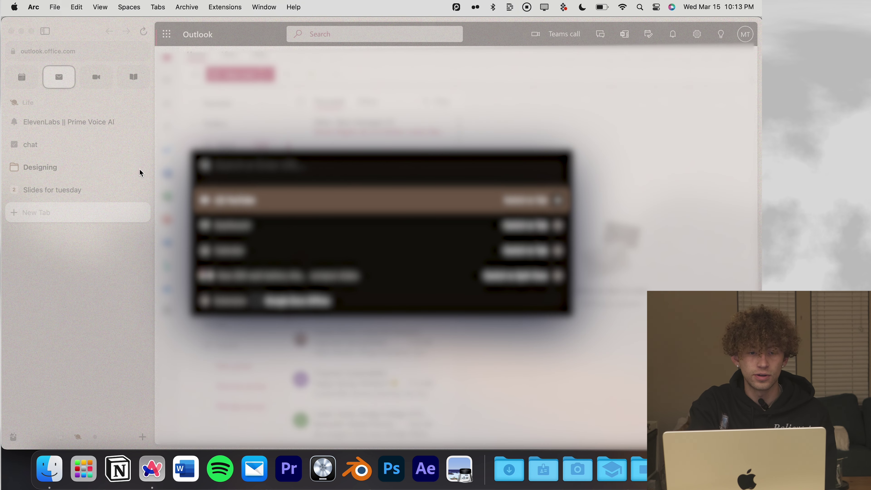
{"action": "key", "text": "Escape"}
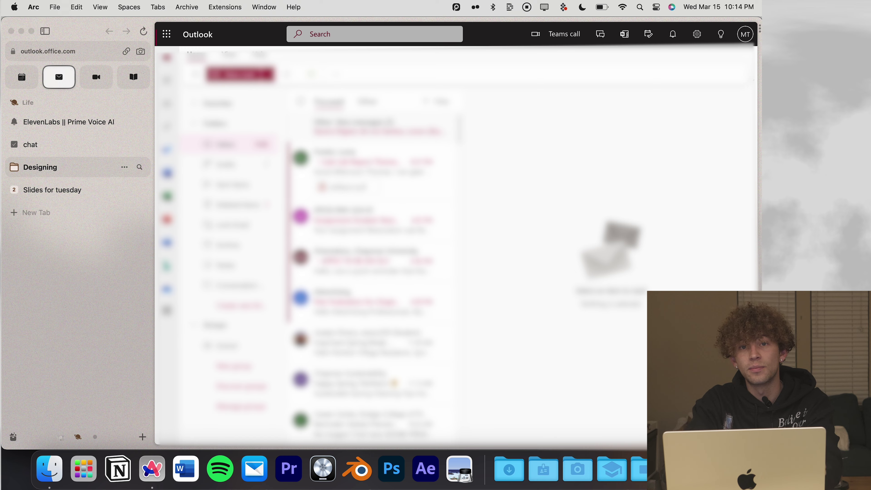
{"action": "key", "text": "cmd+t"}
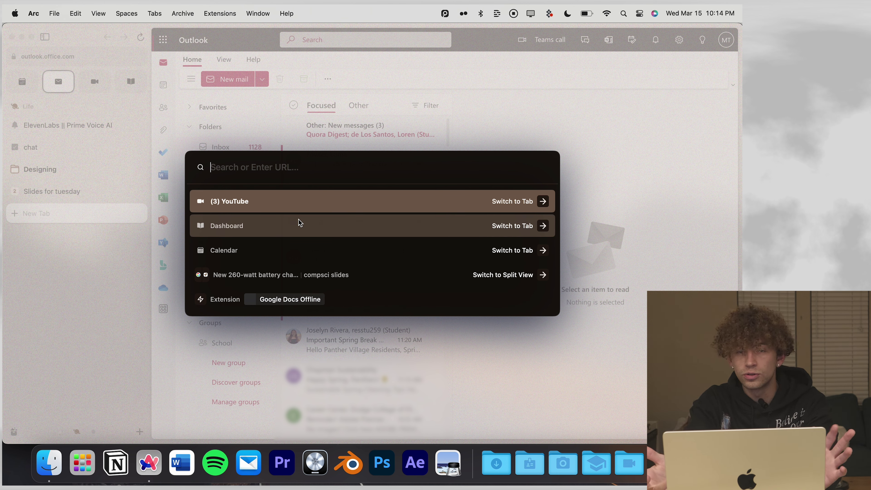
{"action": "type", "text": "how many pyrmids are egypt"}
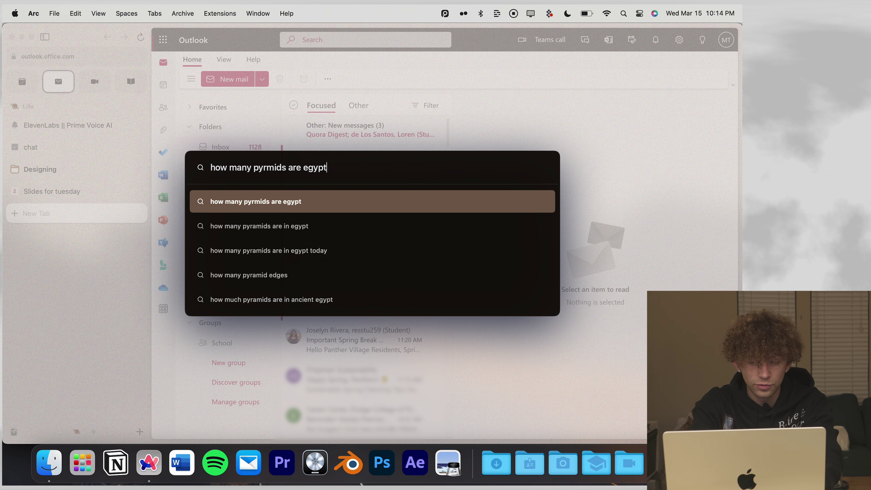
{"action": "key", "text": "Return"}
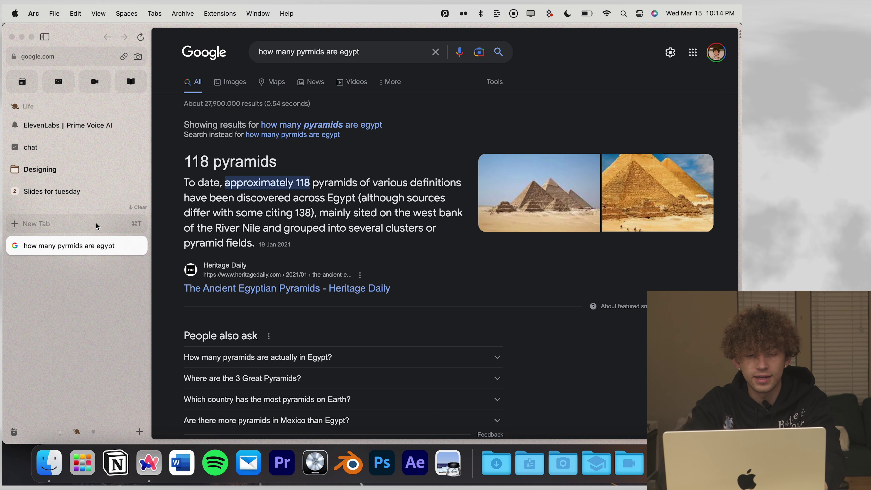
{"action": "left_click", "coordinate": [89, 224]}
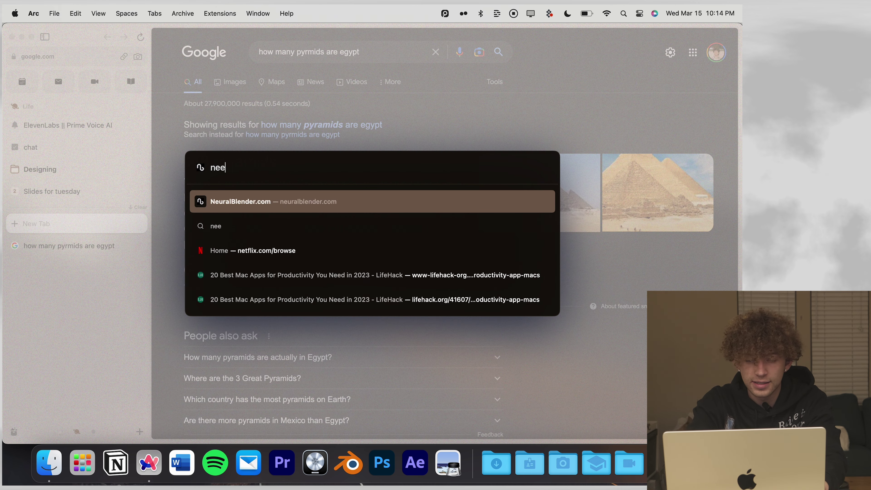
- Create a new Untitled Easel from the command bar with 'new easel'
{"action": "type", "text": "n"}
{"action": "key", "text": "BackSpace"}
{"action": "type", "text": "w easl"}
{"action": "key", "text": "BackSpace"}
{"action": "key", "text": "Return"}
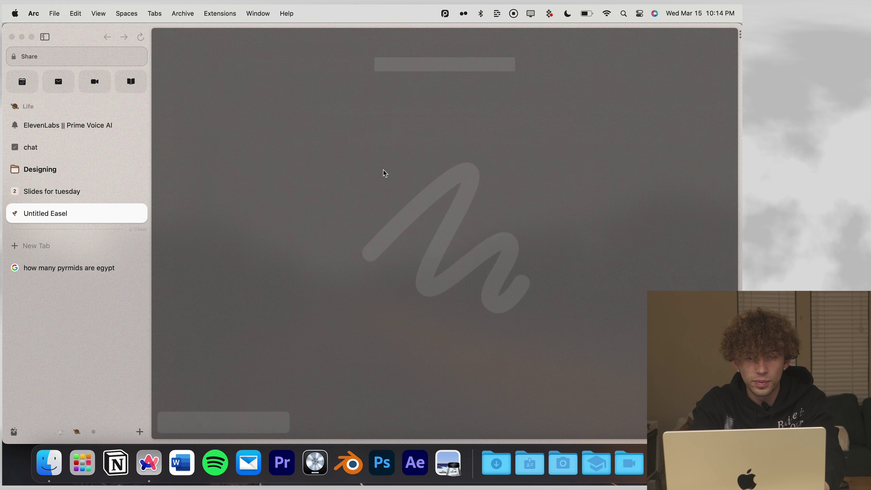
- Sketch a zig-zag stroke, move the title, then delete both to clear the canvas
{"action": "left_click", "coordinate": [311, 202]}
{"action": "left_click", "coordinate": [280, 422]}
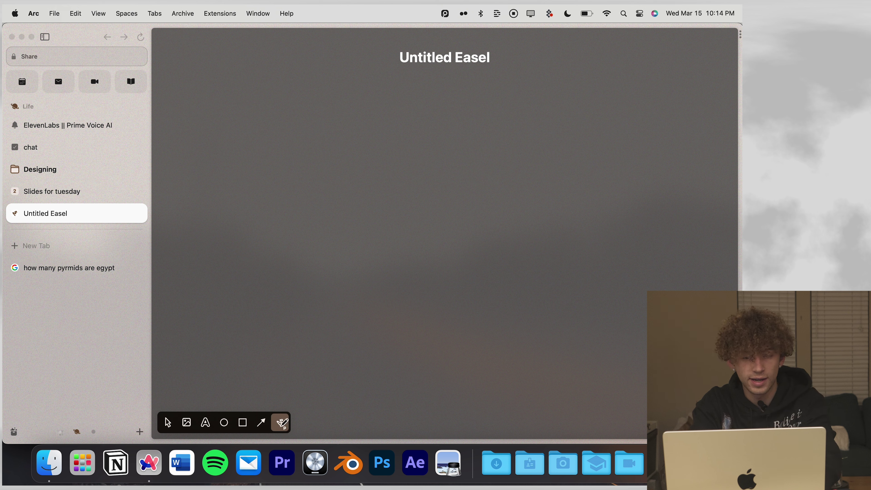
{"action": "mouse_move", "coordinate": [258, 190]}
{"action": "left_mouse_down"}
{"action": "mouse_move", "coordinate": [450, 224]}
{"action": "mouse_move", "coordinate": [481, 273]}
{"action": "left_mouse_up"}
{"action": "left_click_drag", "start_coordinate": [442, 58], "coordinate": [222, 49]}
{"action": "mouse_move", "coordinate": [400, 308]}
{"action": "left_mouse_down"}
{"action": "mouse_move", "coordinate": [348, 203]}
{"action": "mouse_move", "coordinate": [224, 39]}
{"action": "mouse_move", "coordinate": [155, 37]}
{"action": "left_mouse_up"}
{"action": "key", "text": "BackSpace"}
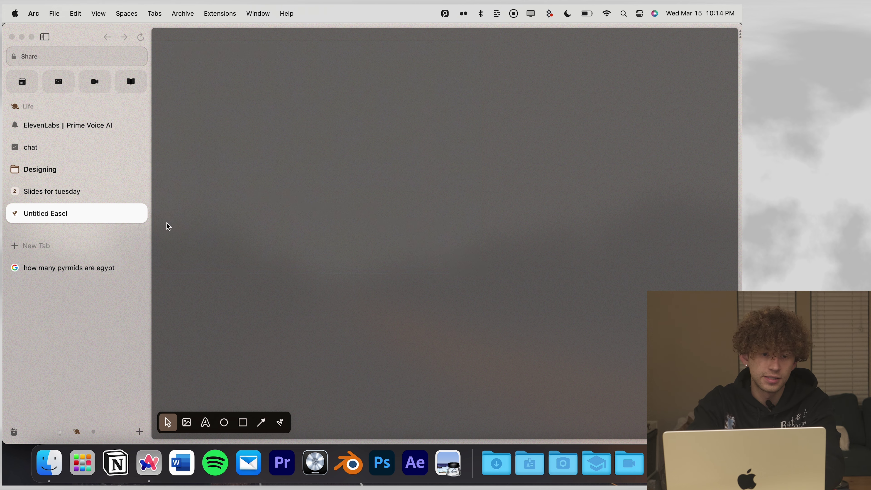
{"action": "left_click", "coordinate": [140, 214]}
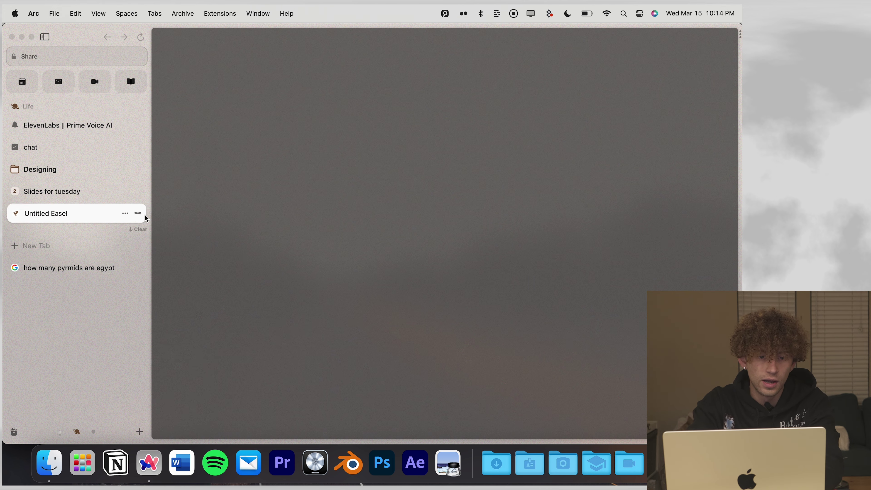
- Close the Untitled Easel, browse the Slides for tuesday split view, then return to the pyramid results
{"action": "left_click", "coordinate": [139, 213]}
{"action": "left_click", "coordinate": [106, 191]}
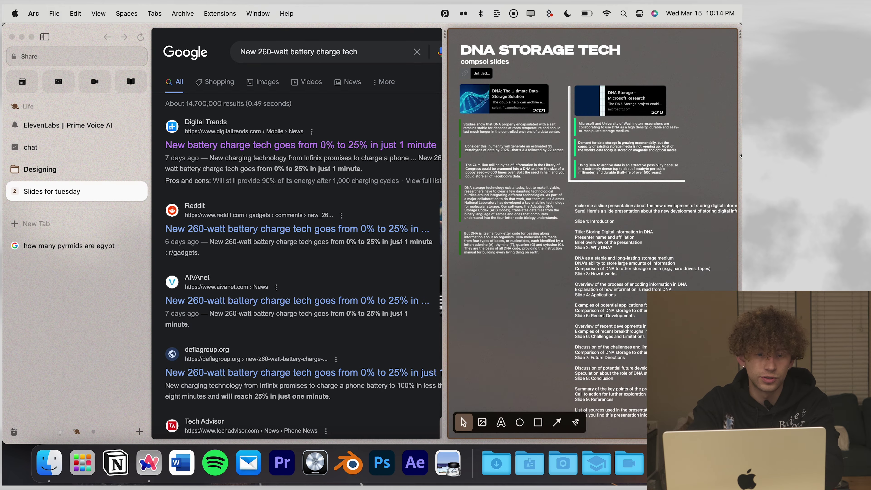
{"action": "scroll", "coordinate": [579, 329], "scroll_direction": "down", "scroll_amount": 5}
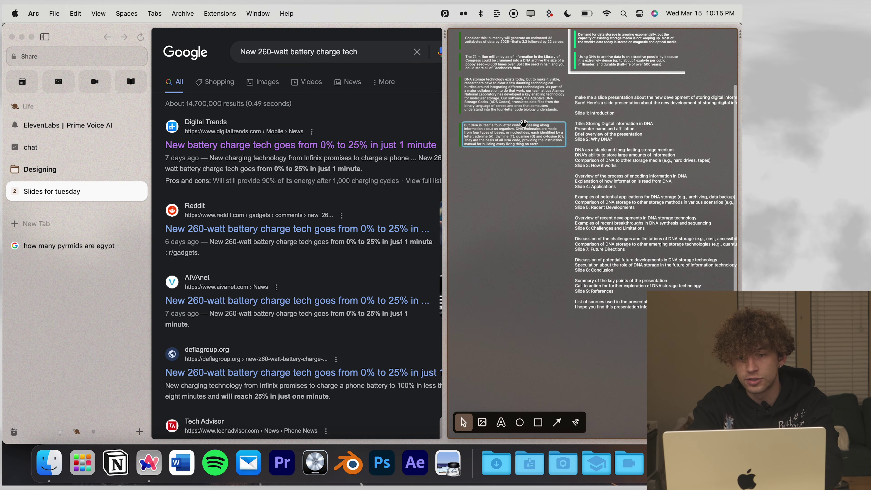
{"action": "scroll", "coordinate": [523, 123], "scroll_direction": "up", "scroll_amount": 2}
{"action": "scroll", "coordinate": [529, 144], "scroll_direction": "up", "scroll_amount": 10}
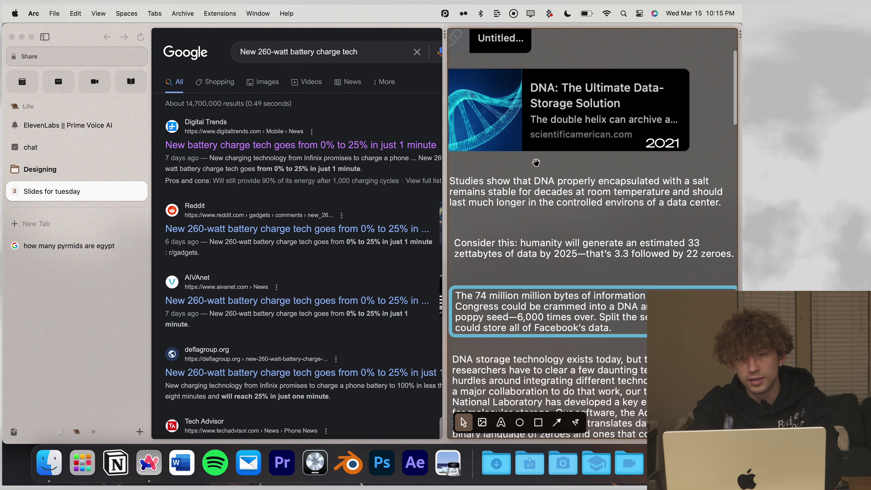
{"action": "scroll", "coordinate": [536, 163], "scroll_direction": "up", "scroll_amount": 2}
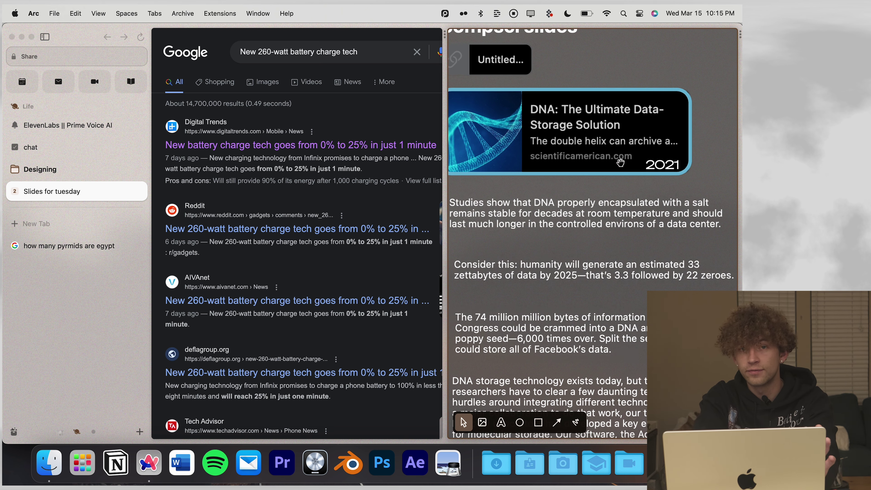
{"action": "scroll", "coordinate": [620, 162], "scroll_direction": "down", "scroll_amount": 10}
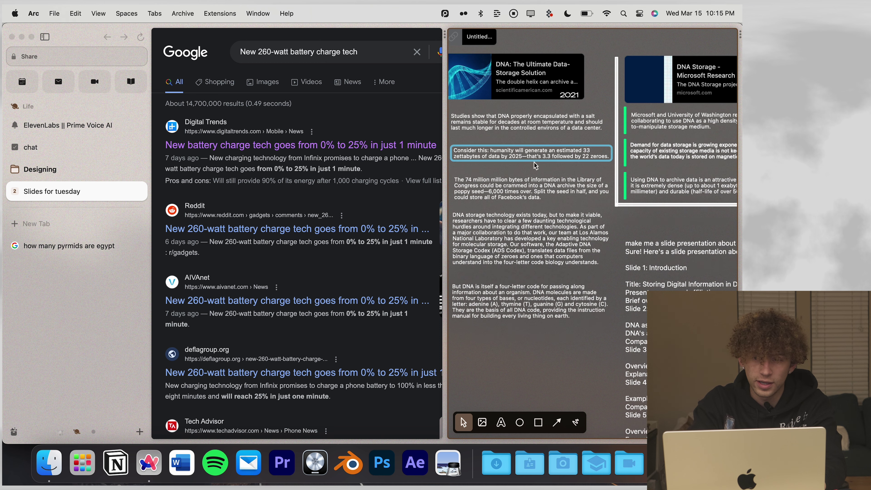
{"action": "scroll", "coordinate": [528, 300], "scroll_direction": "down", "scroll_amount": 4}
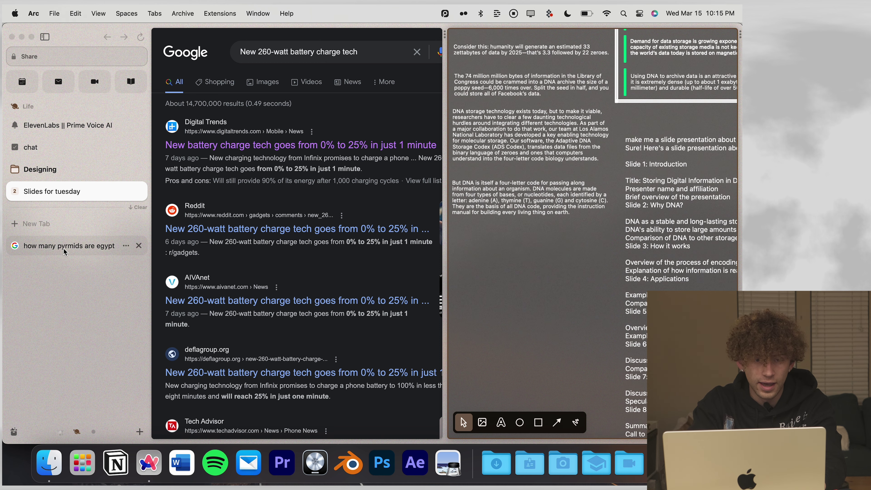
{"action": "left_click", "coordinate": [64, 248]}
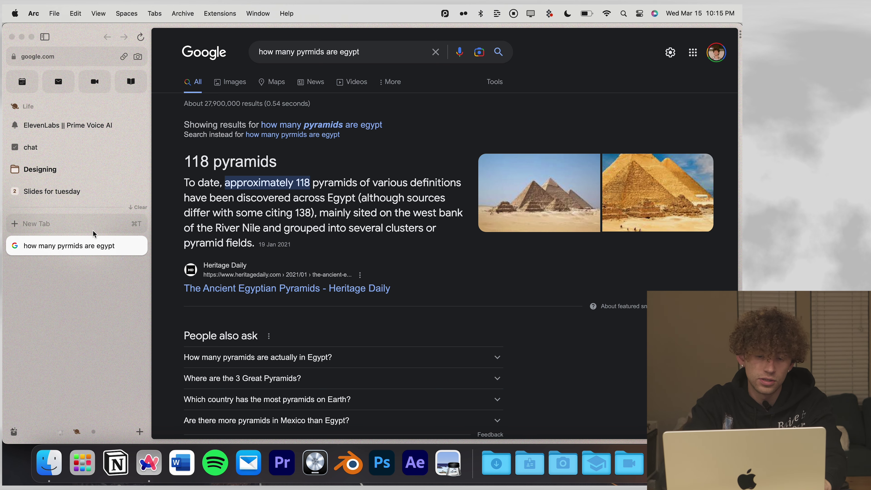
{"action": "left_click", "coordinate": [87, 227]}
- Create a new easel with 'new ea' and drag it into split view beside the pyramids results
{"action": "type", "text": "new ea"}
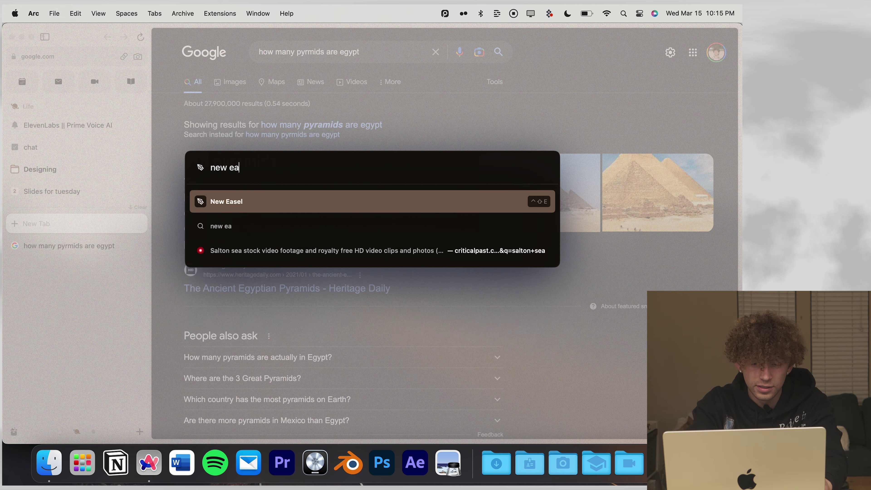
{"action": "key", "text": "Return"}
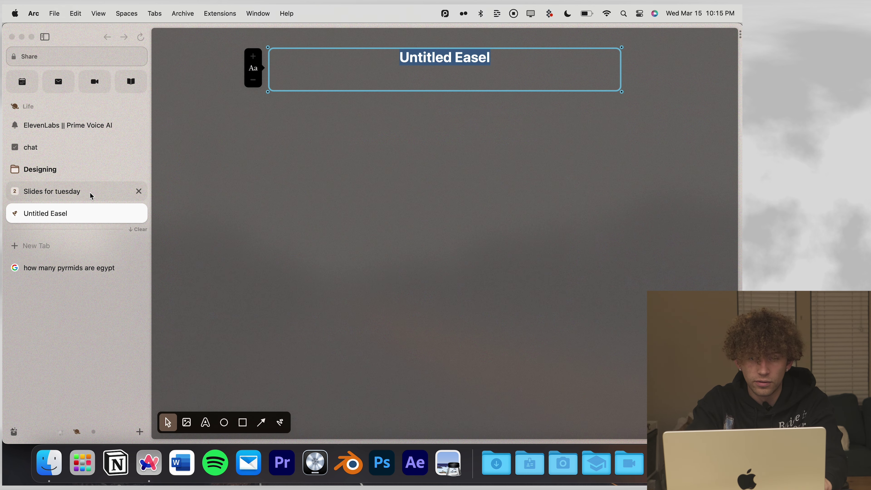
{"action": "double_click", "coordinate": [55, 269]}
{"action": "left_click", "coordinate": [65, 247]}
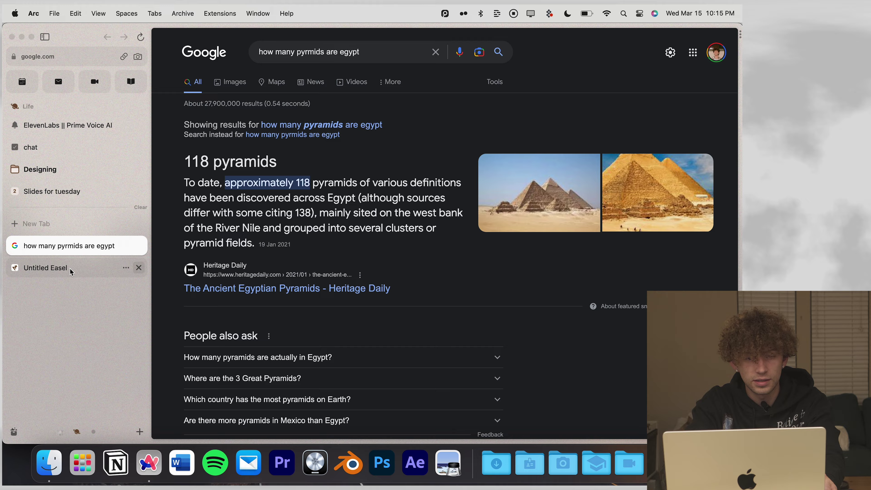
{"action": "left_click_drag", "start_coordinate": [69, 269], "coordinate": [422, 383]}
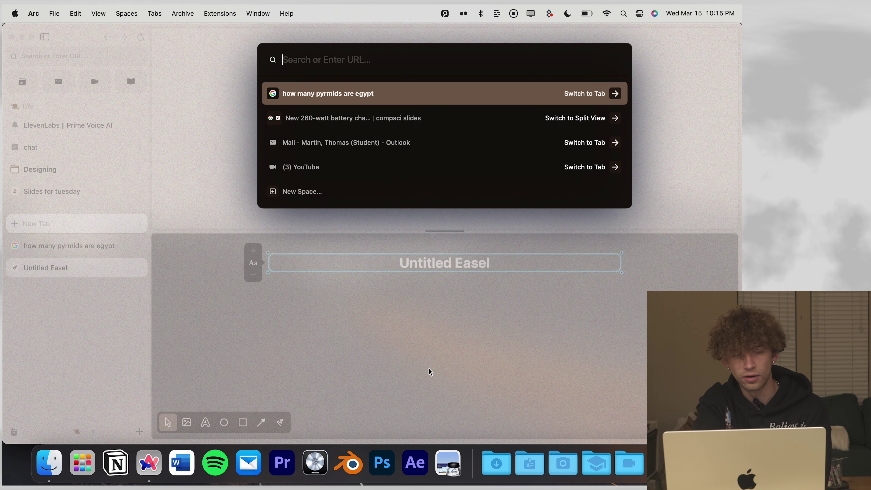
- Search 'egyptian pyrmids' in the split and retitle the easel 'Pyrimids'
{"action": "type", "text": "e"}
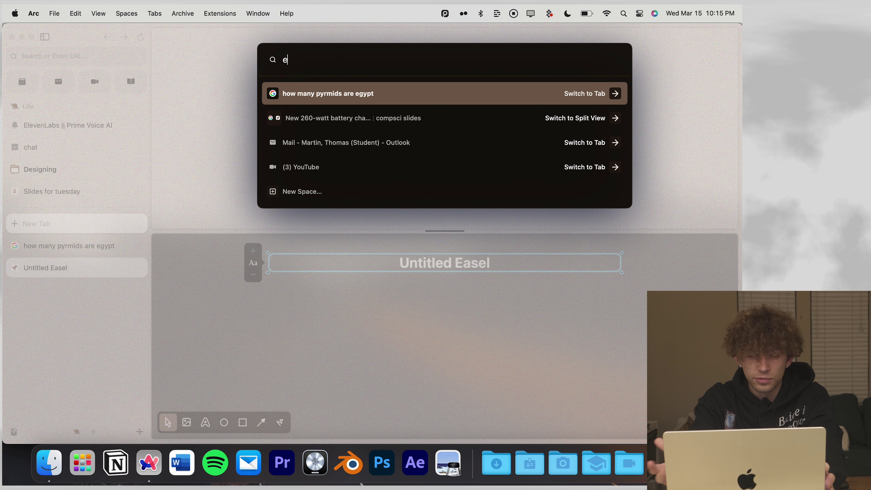
{"action": "type", "text": "gyptian "}
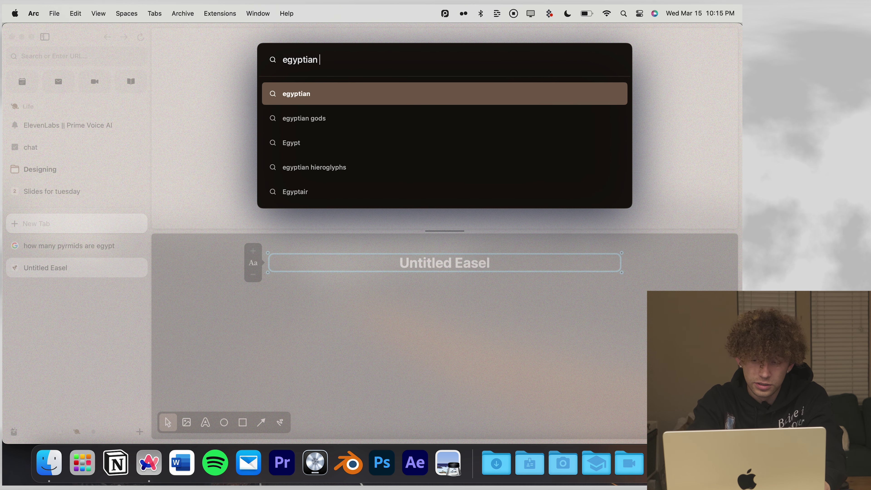
{"action": "type", "text": "pyrmids"}
{"action": "key", "text": "Return"}
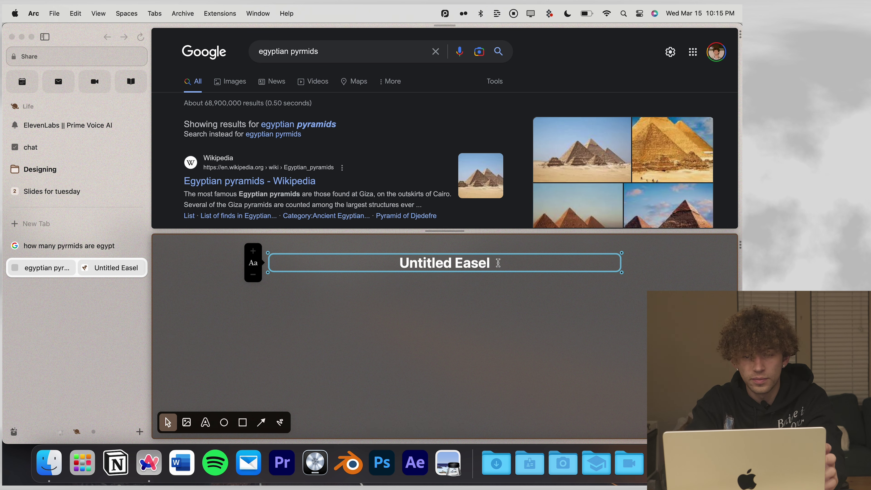
{"action": "key", "text": "super+a"}
{"action": "type", "text": "Pyri"}
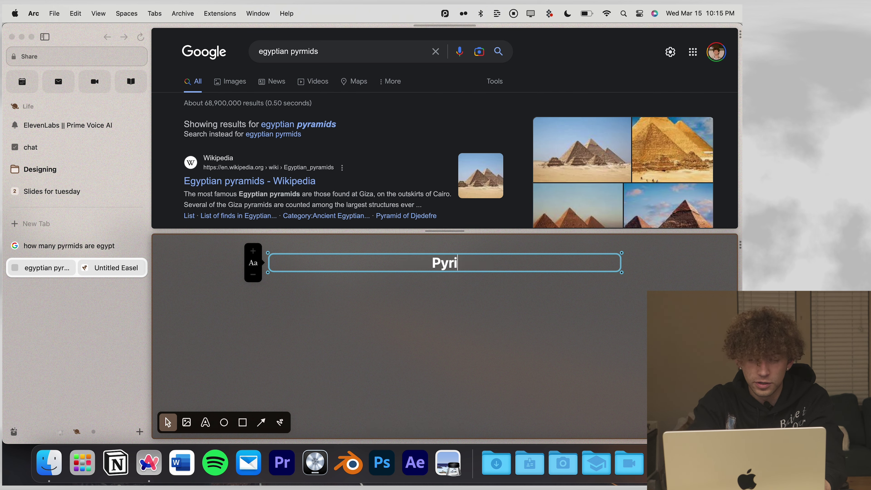
{"action": "type", "text": "midas"}
{"action": "key", "text": "BackSpace"}
{"action": "key", "text": "BackSpace"}
{"action": "type", "text": "s"}
{"action": "key", "text": "Return"}
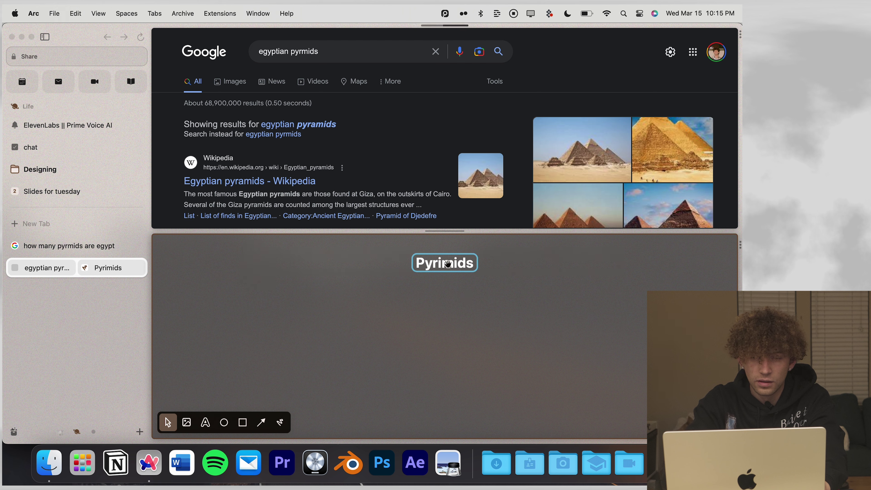
- Copy a pyramid photo from Google Images and paste it under the Pyrimids easel title
{"action": "left_click", "coordinate": [583, 163]}
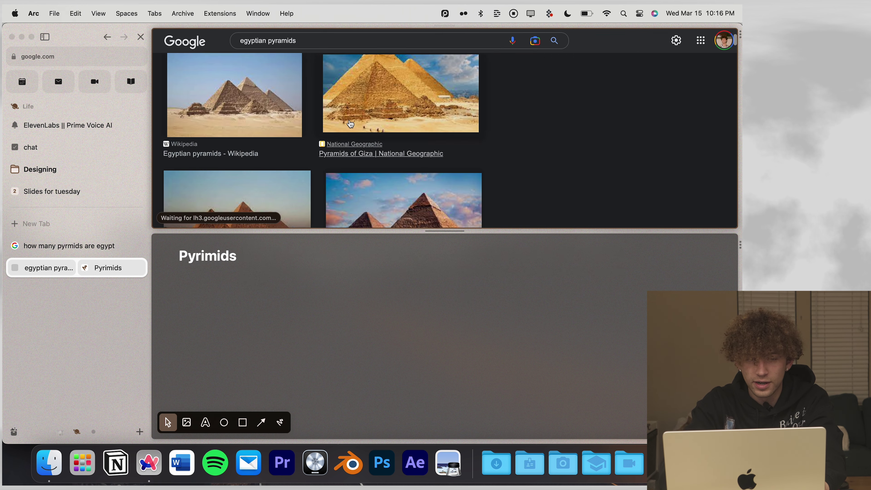
{"action": "right_click", "coordinate": [602, 129]}
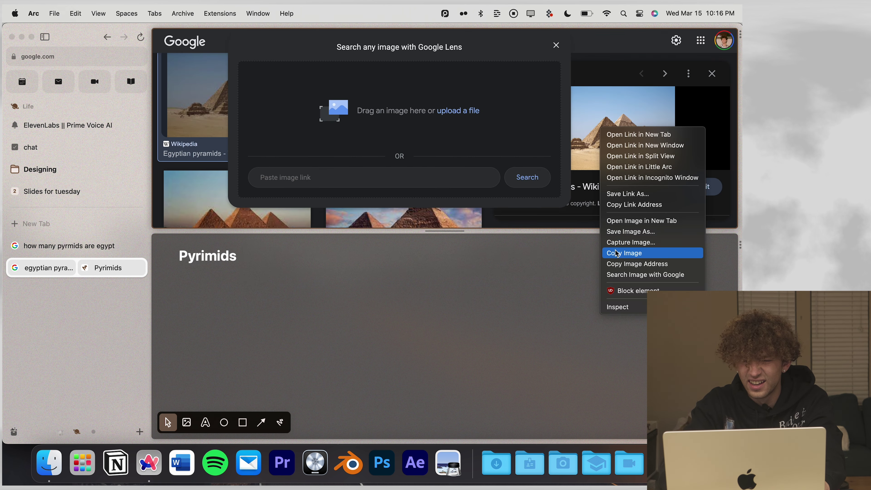
{"action": "left_click", "coordinate": [616, 253]}
{"action": "key", "text": "super+v"}
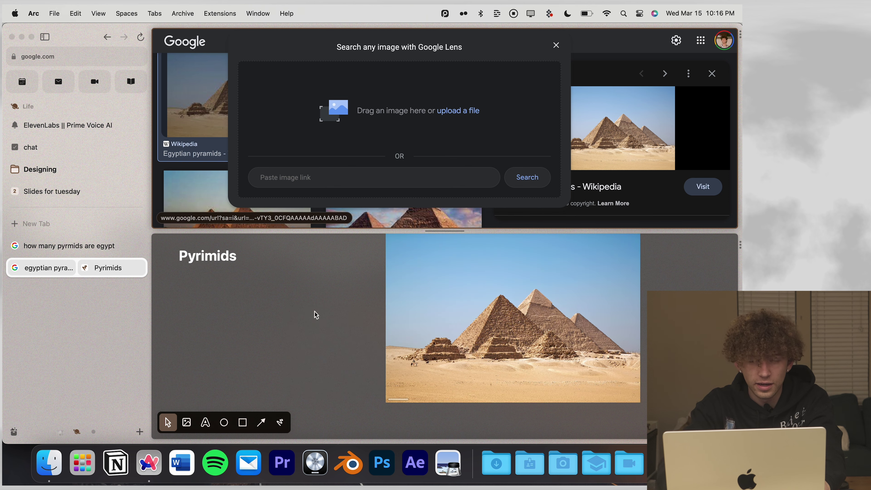
{"action": "left_click_drag", "start_coordinate": [553, 329], "coordinate": [342, 372]}
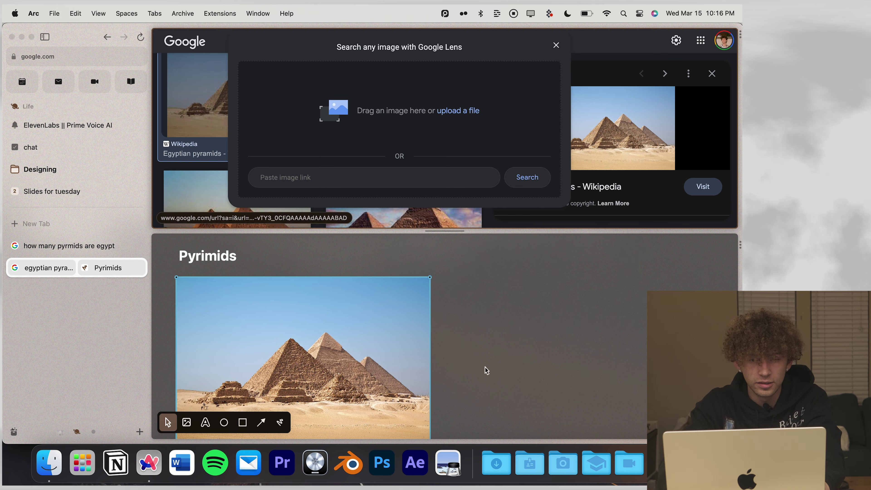
{"action": "scroll", "coordinate": [404, 383], "scroll_direction": "down", "scroll_amount": 2}
{"action": "key", "text": "super+v"}
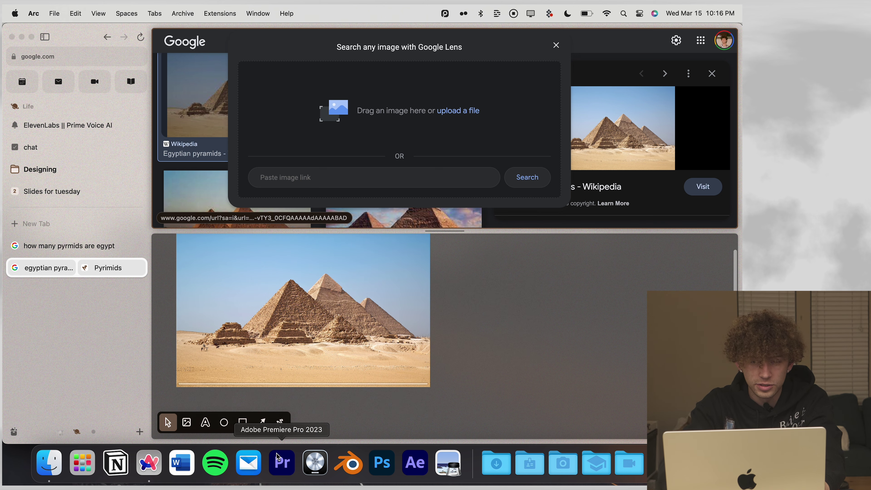
- Draw a cyan arrow from the photo, then open the Egyptian pyramids Wikipedia article
{"action": "left_click", "coordinate": [262, 423]}
{"action": "left_click_drag", "start_coordinate": [439, 309], "coordinate": [522, 304]}
{"action": "key", "text": "p"}
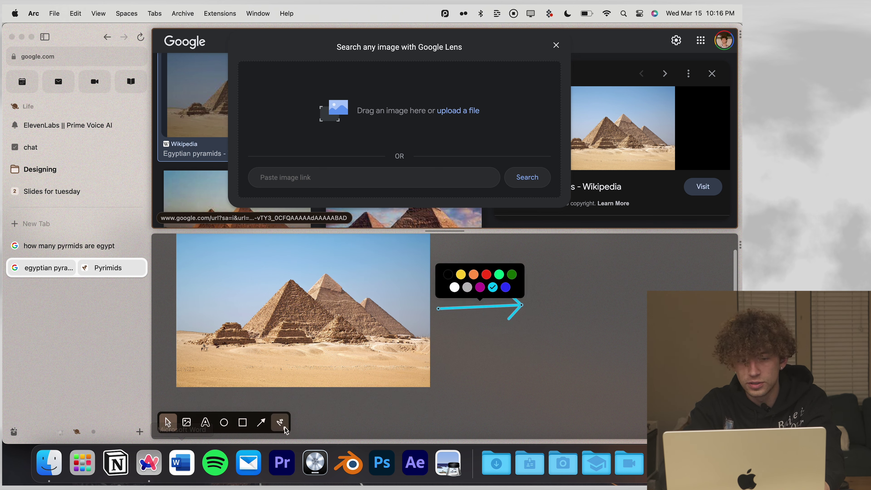
{"action": "key", "text": "v"}
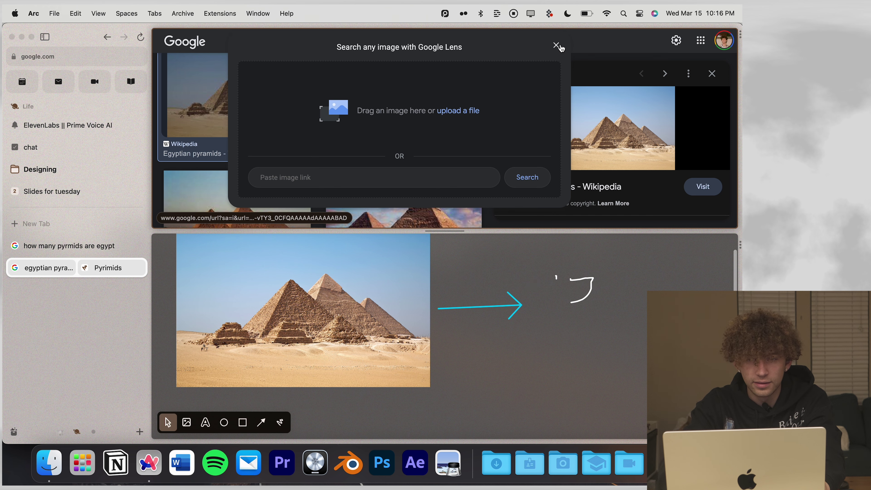
{"action": "left_click", "coordinate": [556, 45]}
{"action": "left_click", "coordinate": [586, 188]}
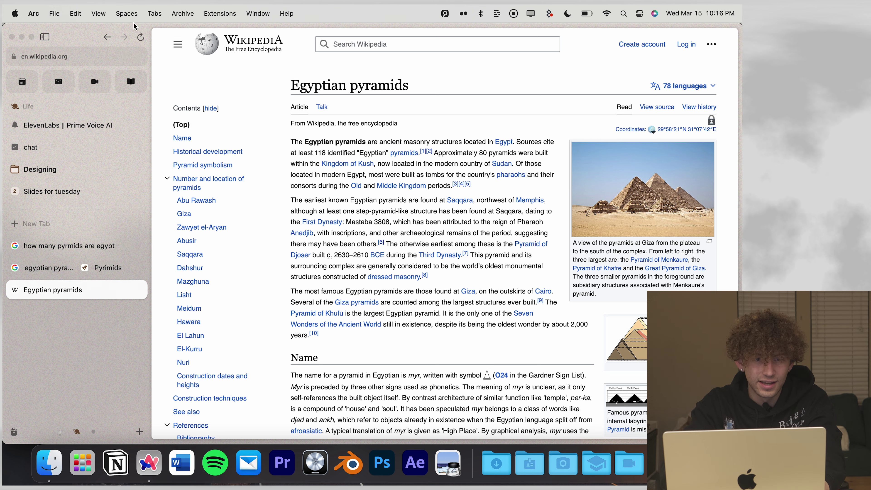
- Copy the Wikipedia article's link, paste it onto the Pyrimids easel, then close the split tab
{"action": "left_click", "coordinate": [124, 56]}
{"action": "left_click", "coordinate": [109, 268]}
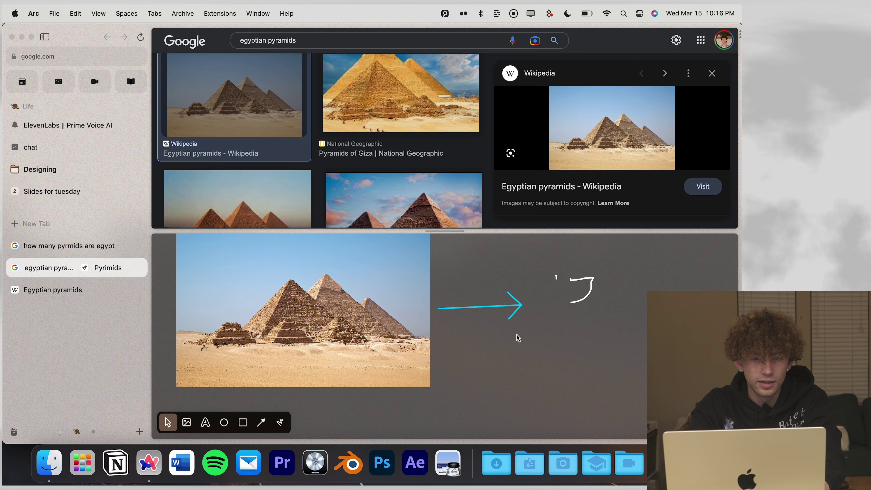
{"action": "key", "text": "super+v"}
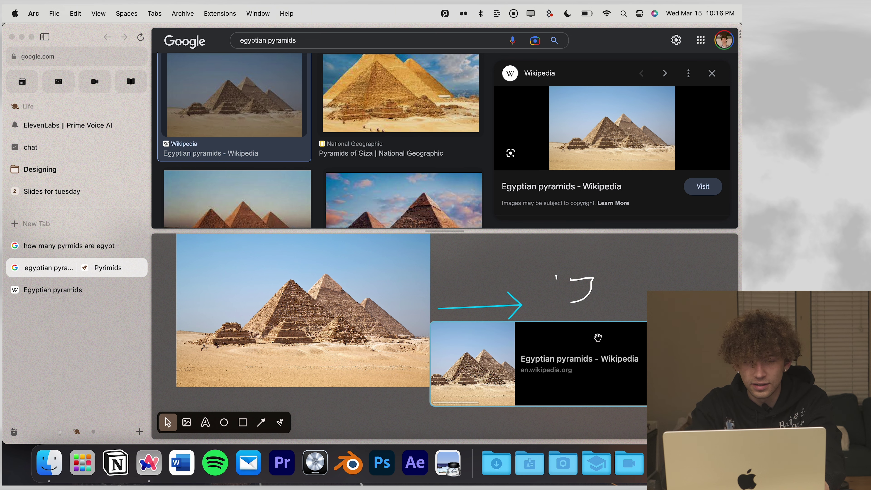
{"action": "left_click", "coordinate": [587, 288]}
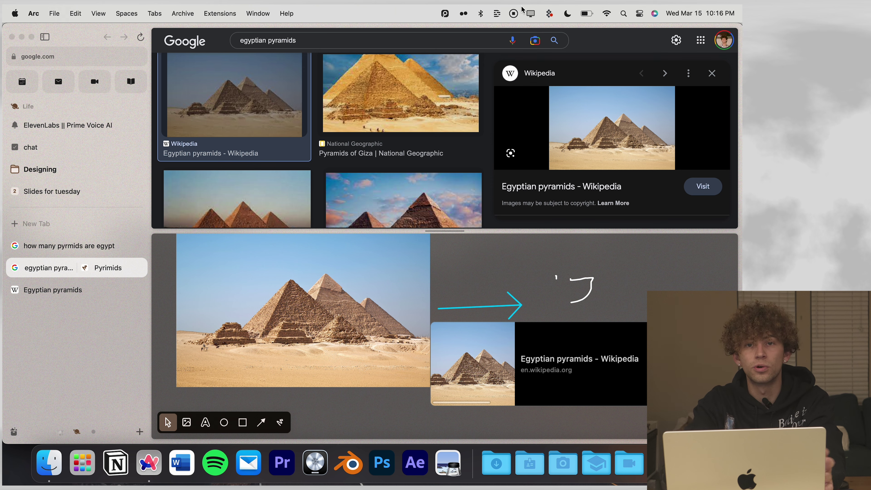
{"action": "key", "text": "super+w"}
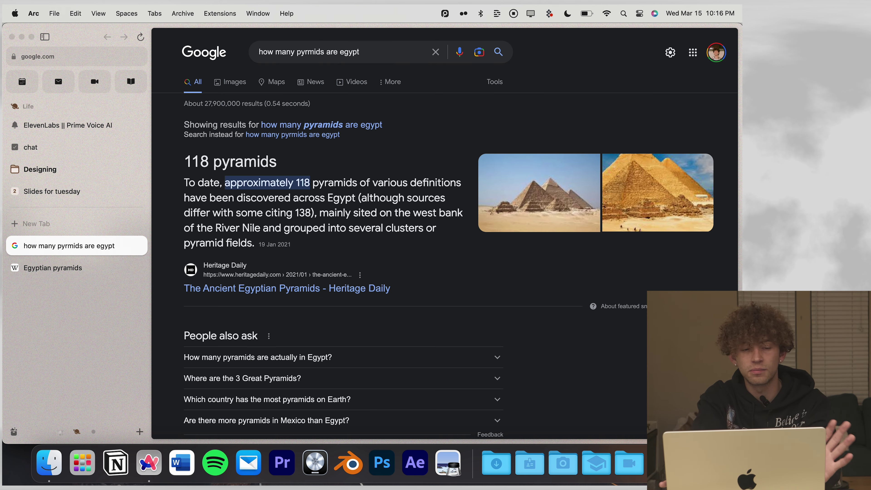
{"action": "mouse_move", "coordinate": [741, 44]}
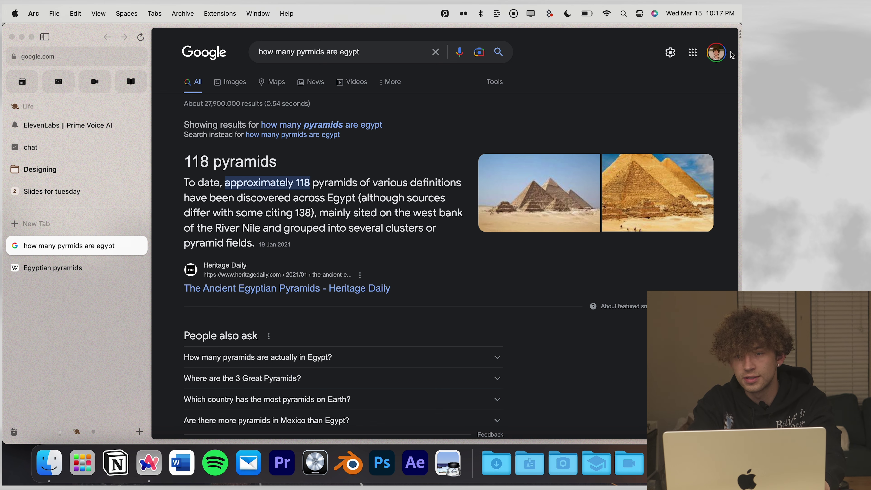
- Find the Pyrimids easel under Easels & Notes in the Library and open it in School
{"action": "left_click", "coordinate": [741, 42]}
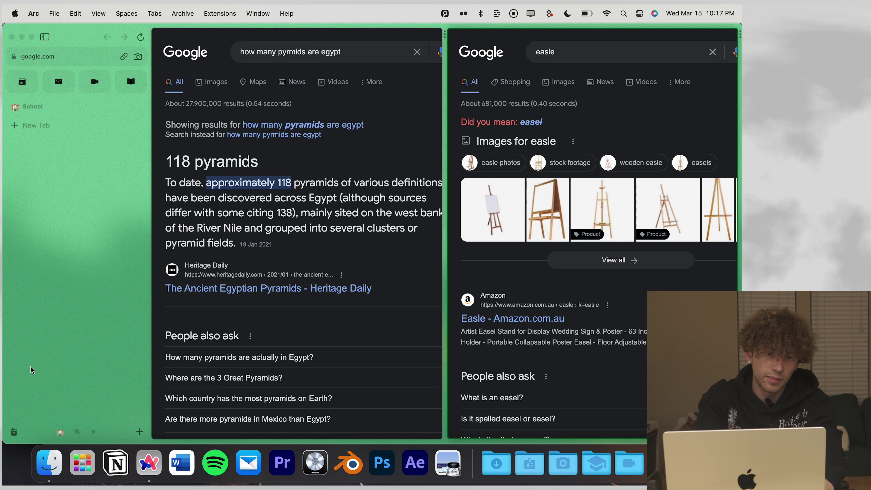
{"action": "key", "text": "super+shift+a"}
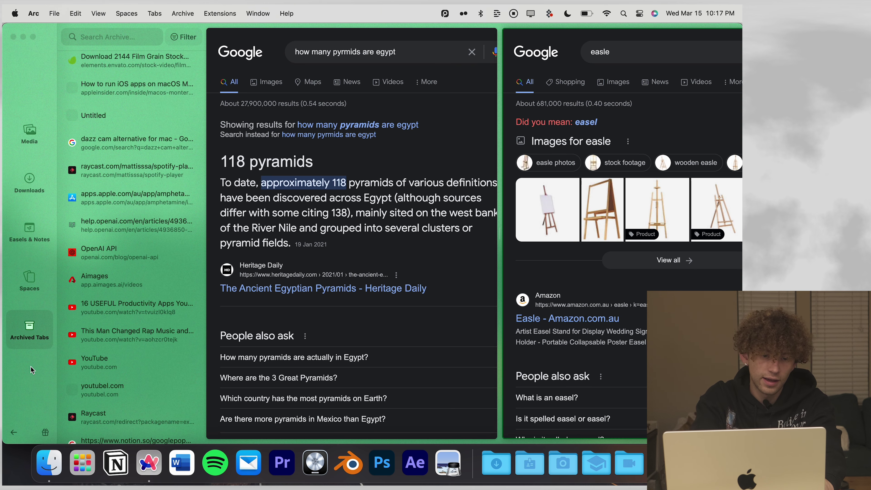
{"action": "left_click", "coordinate": [18, 241]}
{"action": "left_click", "coordinate": [90, 94]}
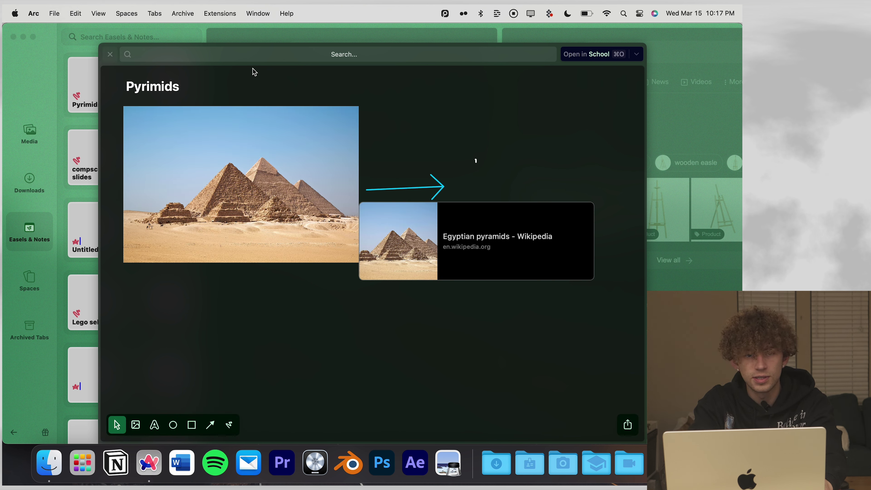
{"action": "left_click", "coordinate": [609, 56]}
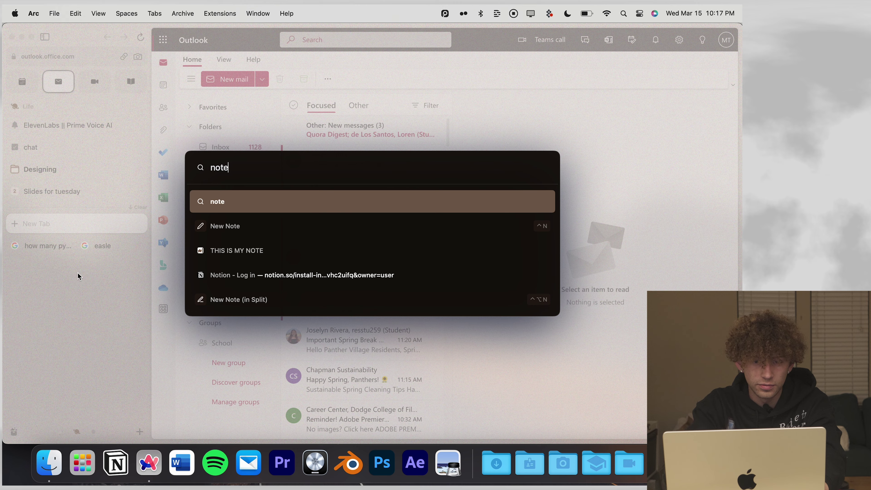
- Create a blank New Note from the command bar, then close it again
{"action": "key", "text": "Down"}
{"action": "key", "text": "Return"}
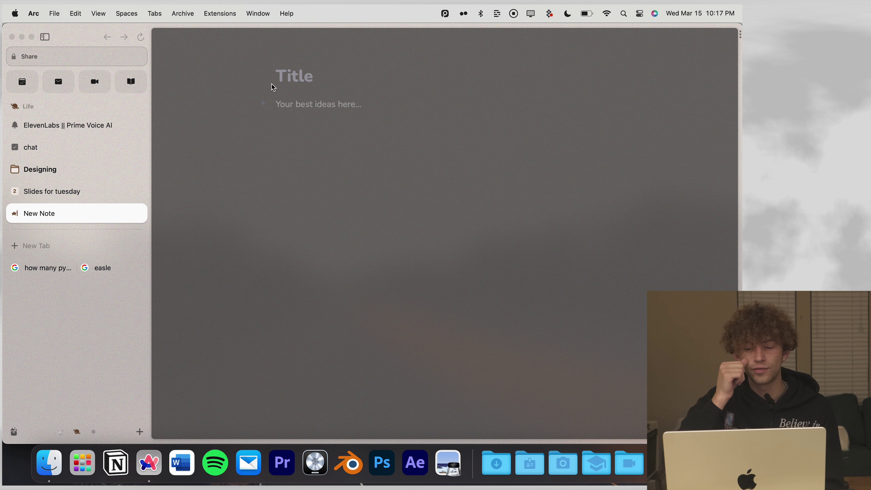
{"action": "left_click", "coordinate": [141, 213]}
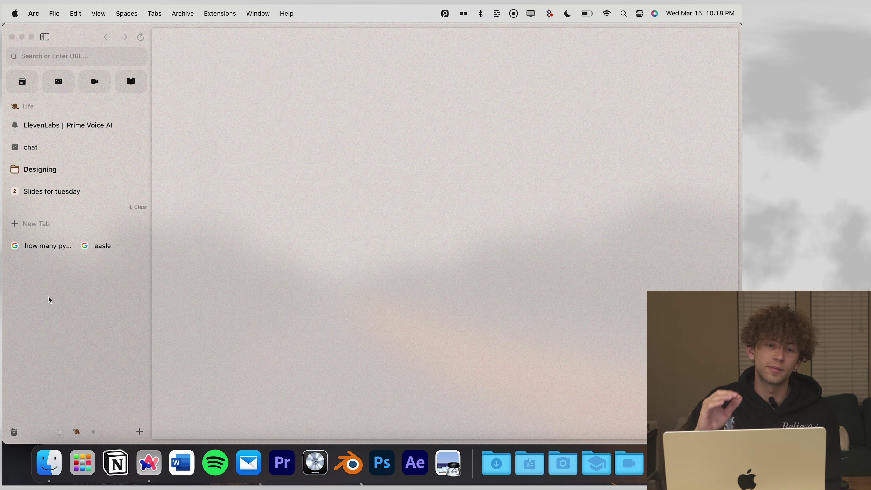
- Start a Google search in a new tab, then swipe over to the School space
{"action": "left_click", "coordinate": [53, 228]}
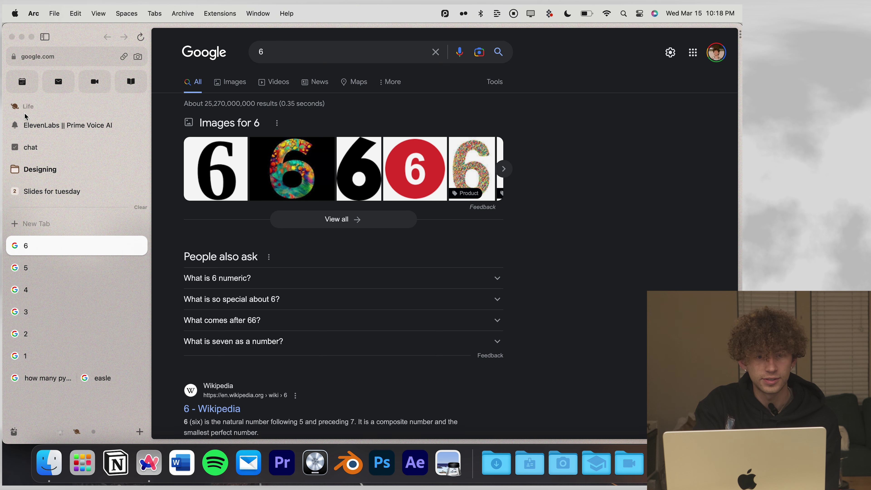
{"action": "scroll", "coordinate": [57, 133], "scroll_direction": "left", "scroll_amount": 3}
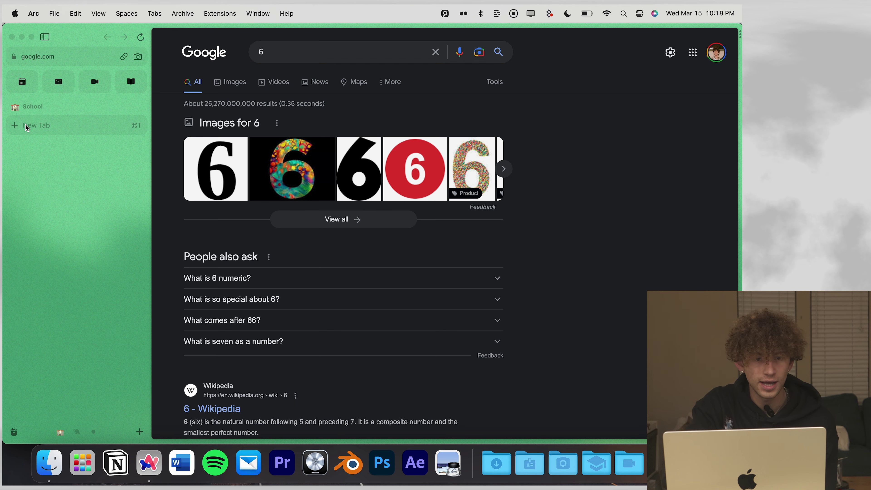
- Start and cancel a new-tab search, swiping away and back to the School space
{"action": "left_click", "coordinate": [33, 125]}
{"action": "key", "text": "Escape"}
{"action": "scroll", "coordinate": [50, 125], "scroll_direction": "right", "scroll_amount": 3}
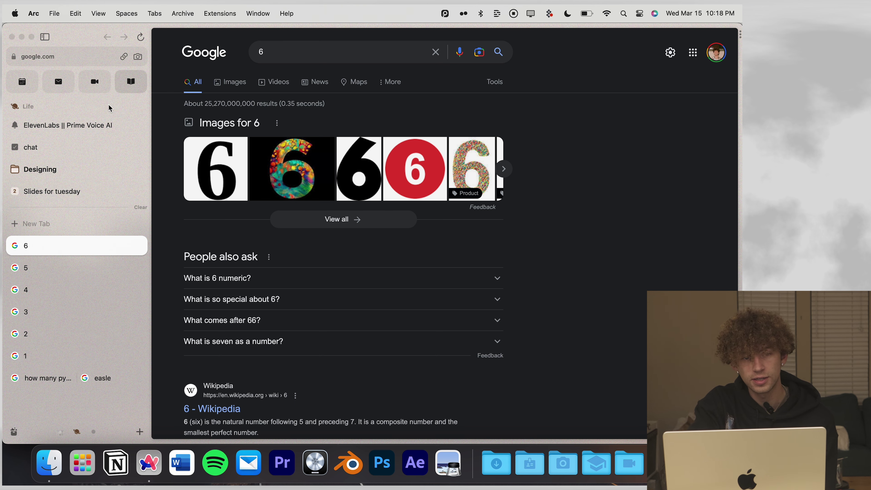
{"action": "scroll", "coordinate": [73, 189], "scroll_direction": "left", "scroll_amount": 3}
- Search Google for 'how to build a car' in a new School tab
{"action": "left_click", "coordinate": [38, 130]}
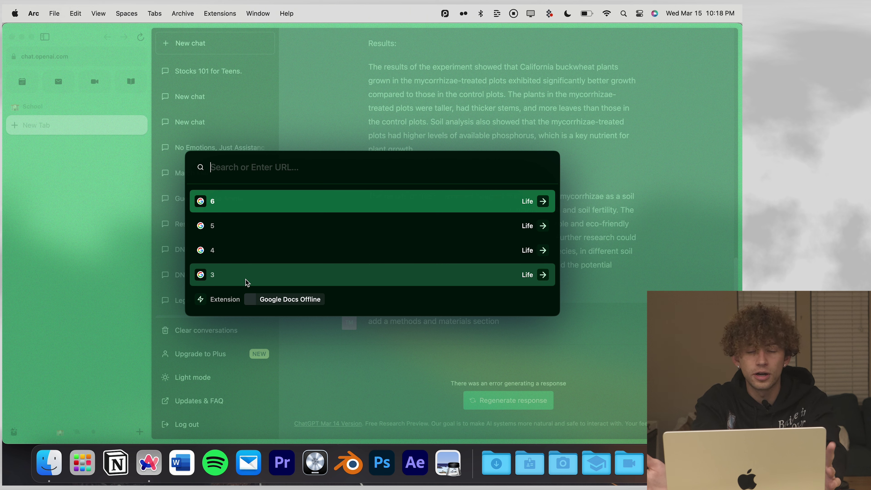
{"action": "type", "text": "how to "}
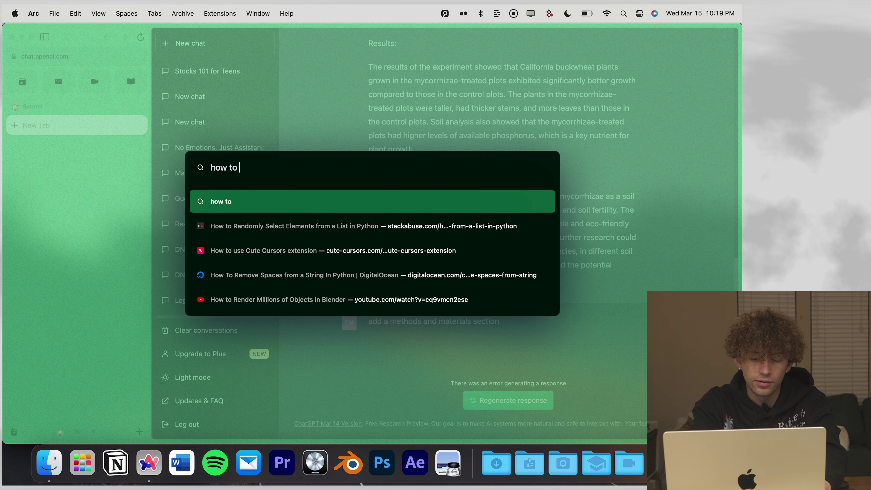
{"action": "type", "text": "build a car"}
{"action": "key", "text": "Return"}
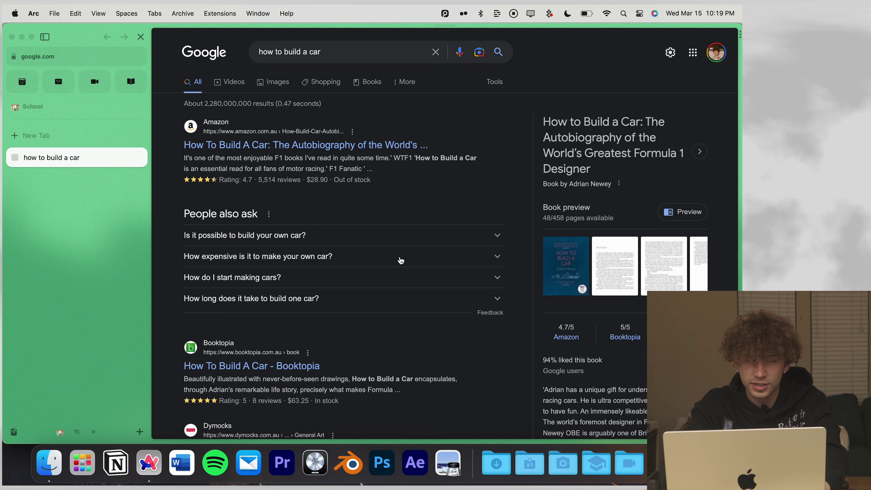
{"action": "scroll", "coordinate": [425, 232], "scroll_direction": "down", "scroll_amount": 3}
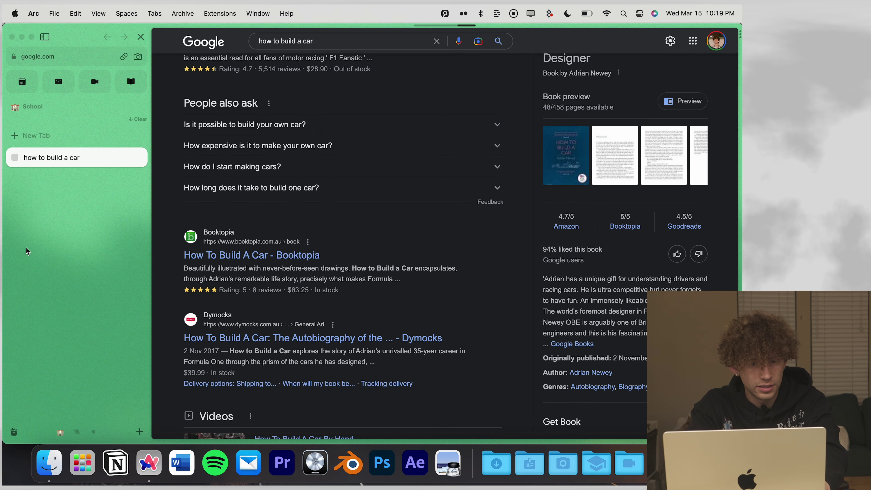
{"action": "left_click", "coordinate": [75, 135]}
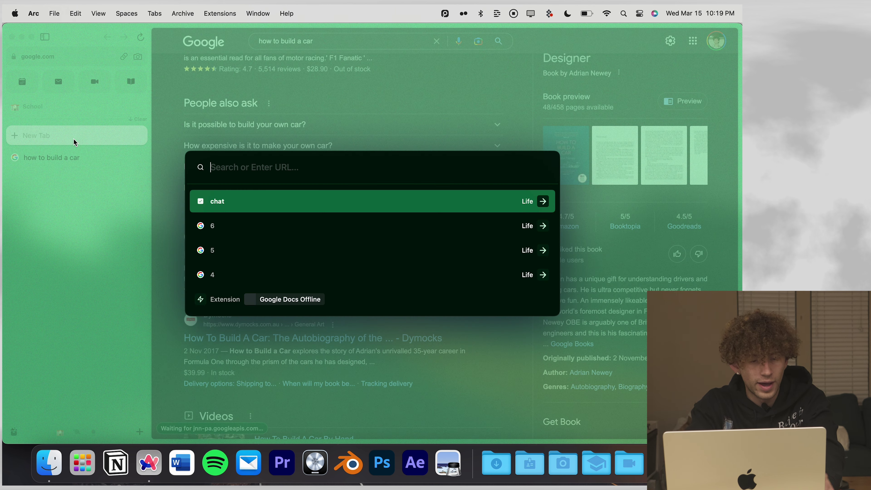
{"action": "key", "text": "Escape"}
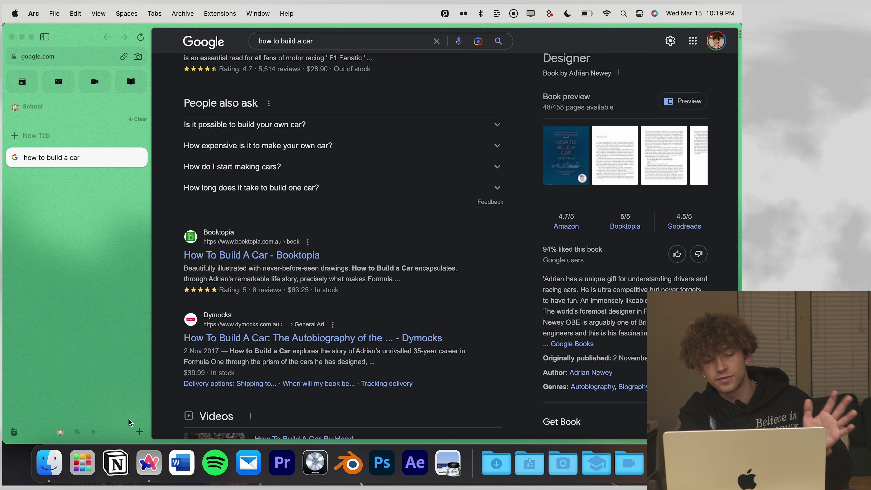
- Create a new space named 'Car Build'
{"action": "left_click", "coordinate": [140, 432]}
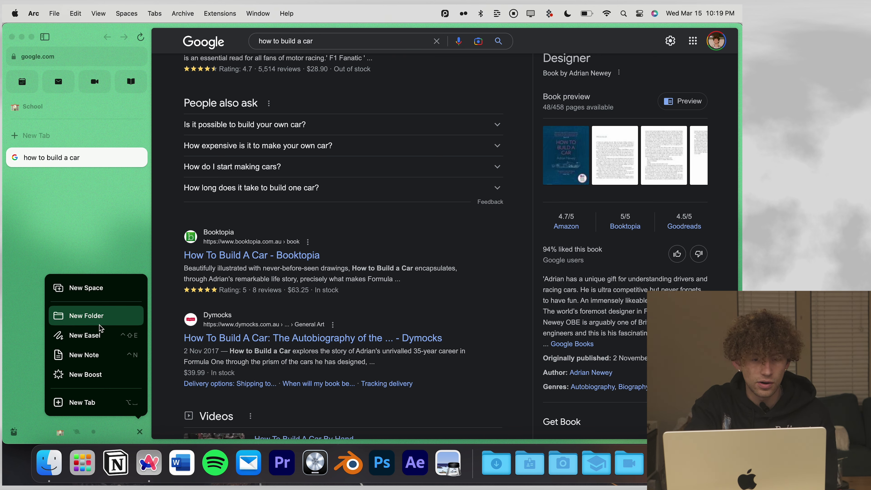
{"action": "left_click", "coordinate": [103, 292]}
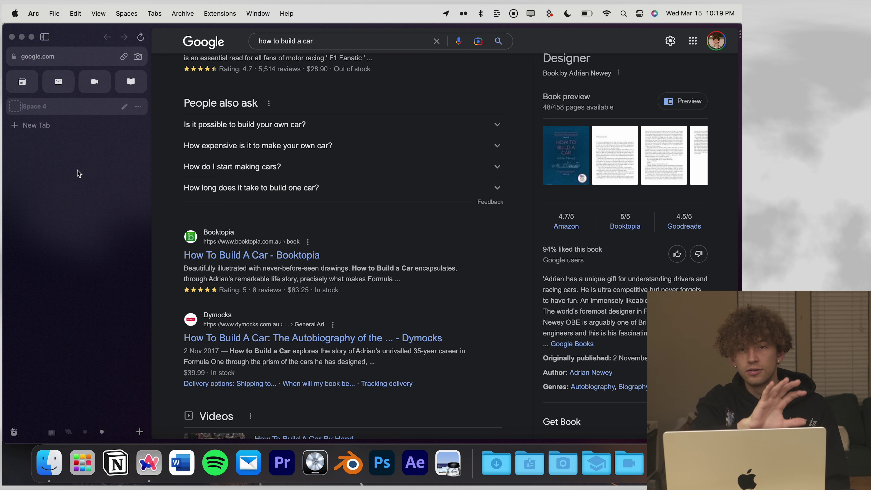
{"action": "type", "text": "Car Build"}
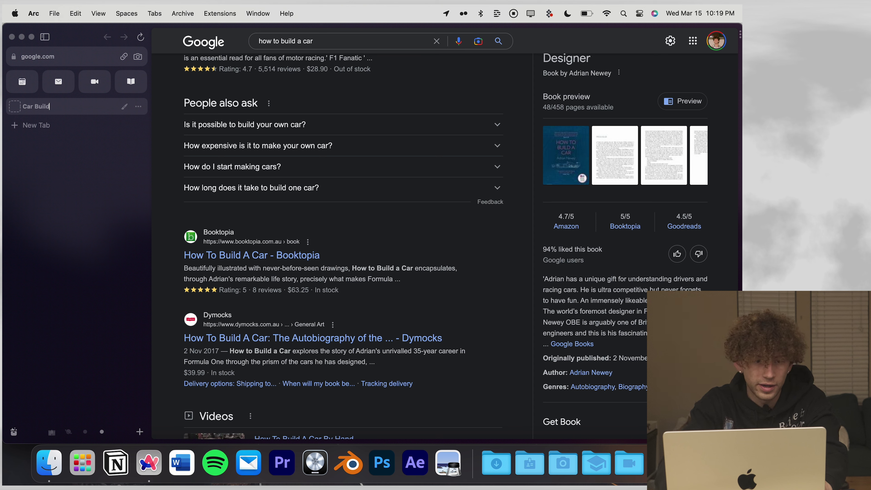
{"action": "key", "text": "Return"}
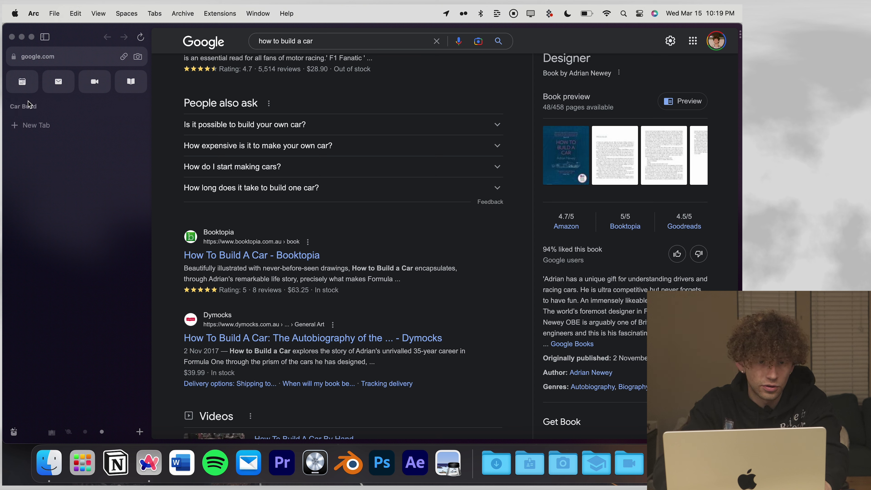
- Set a car emoji as the Car Build space's icon
{"action": "left_click", "coordinate": [15, 106]}
{"action": "type", "text": "car"}
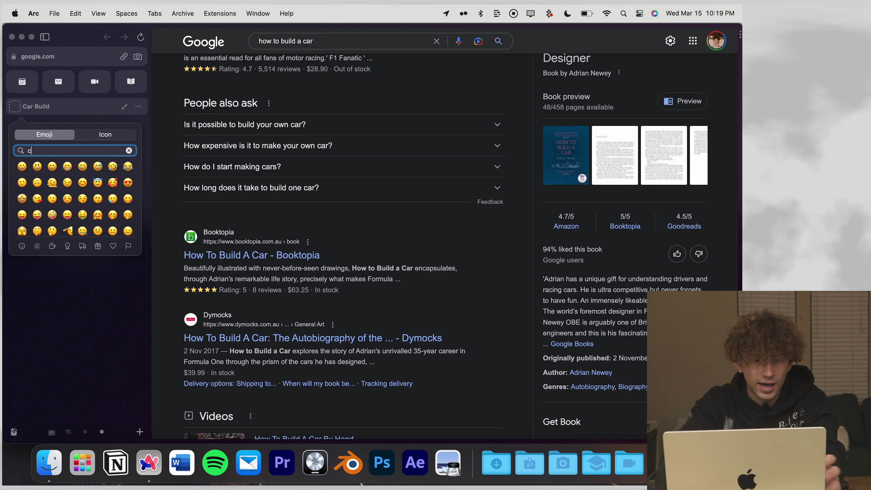
{"action": "left_click", "coordinate": [52, 183]}
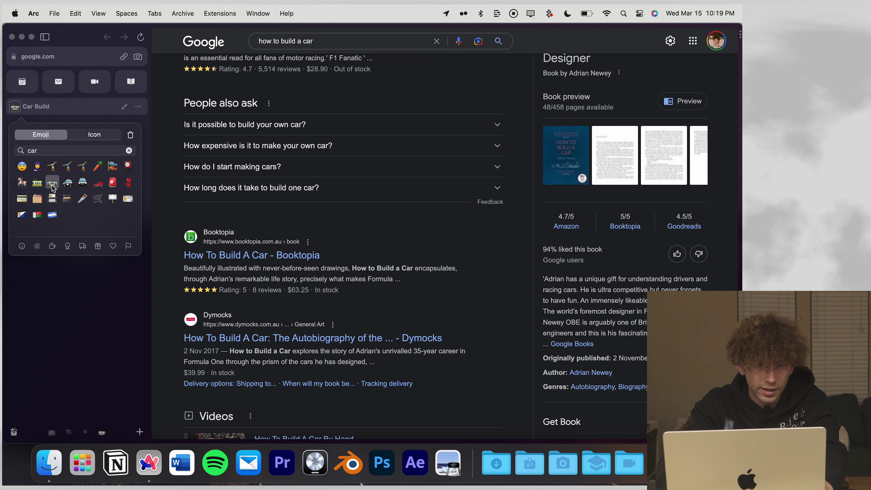
{"action": "left_click", "coordinate": [97, 340]}
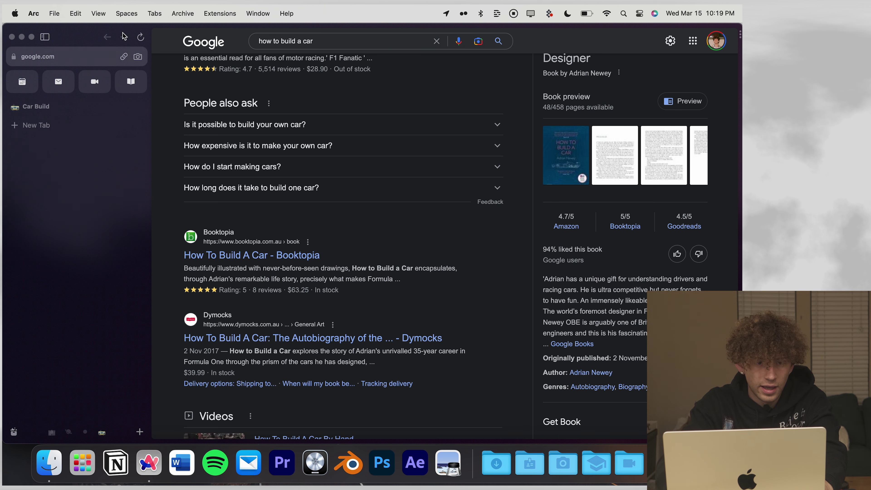
- Give Car Build a custom theme: reposition colours, add another colour, and raise the grain
{"action": "right_click", "coordinate": [101, 432]}
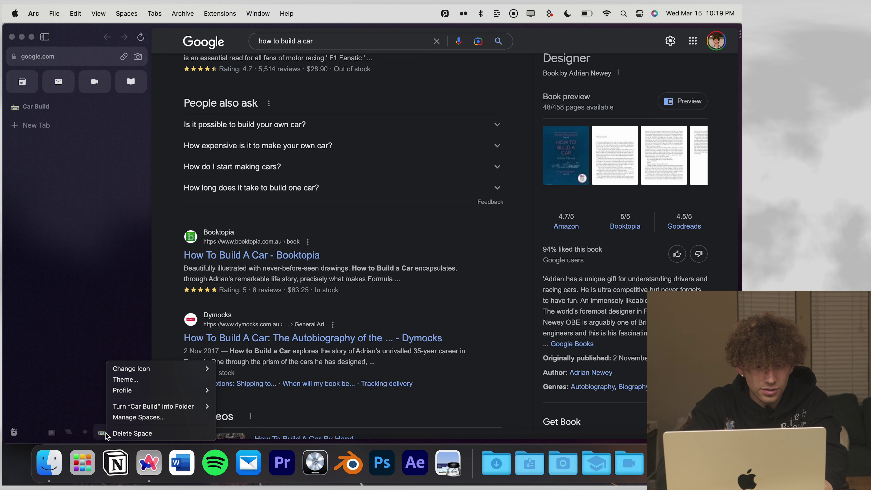
{"action": "left_click", "coordinate": [127, 380]}
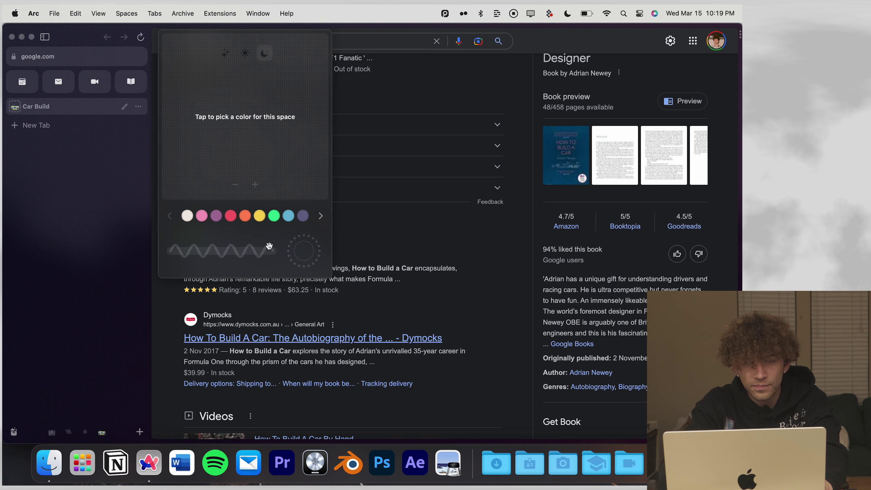
{"action": "left_click_drag", "start_coordinate": [254, 162], "coordinate": [188, 162]}
{"action": "left_click_drag", "start_coordinate": [303, 235], "coordinate": [338, 247]}
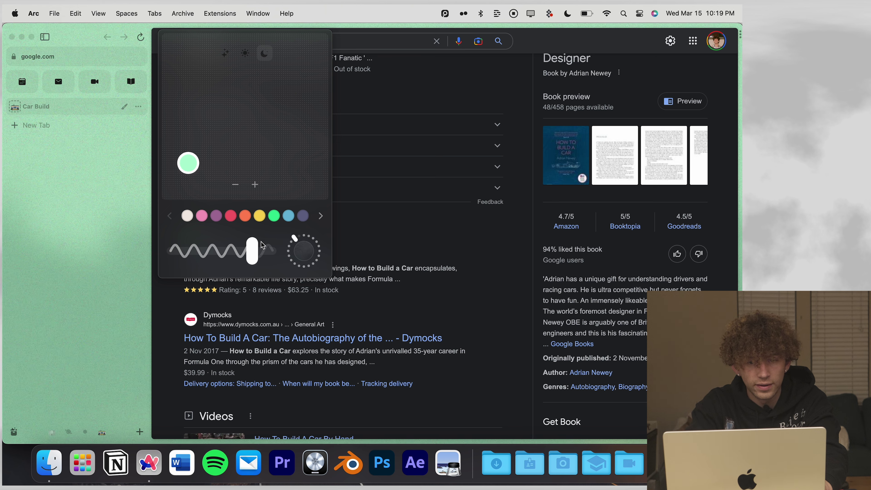
{"action": "left_click_drag", "start_coordinate": [262, 245], "coordinate": [151, 246]}
{"action": "left_click_drag", "start_coordinate": [216, 241], "coordinate": [272, 250]}
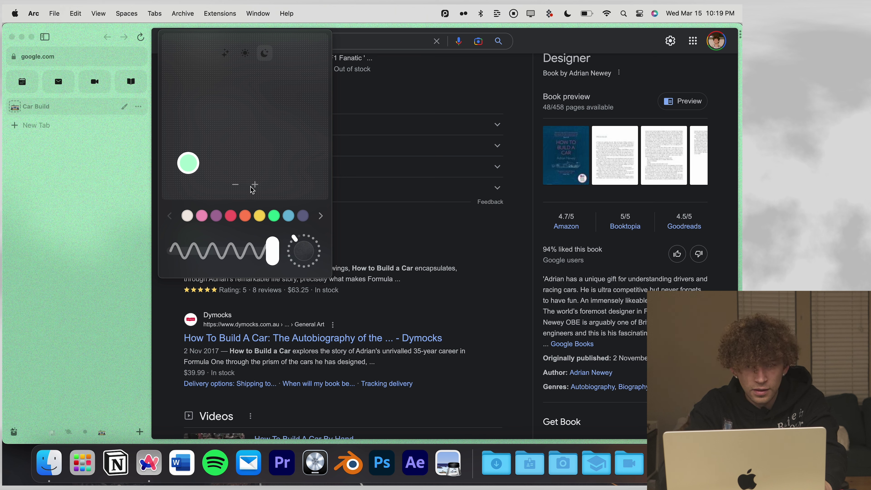
{"action": "left_click", "coordinate": [255, 185]}
{"action": "left_click_drag", "start_coordinate": [189, 162], "coordinate": [128, 126]}
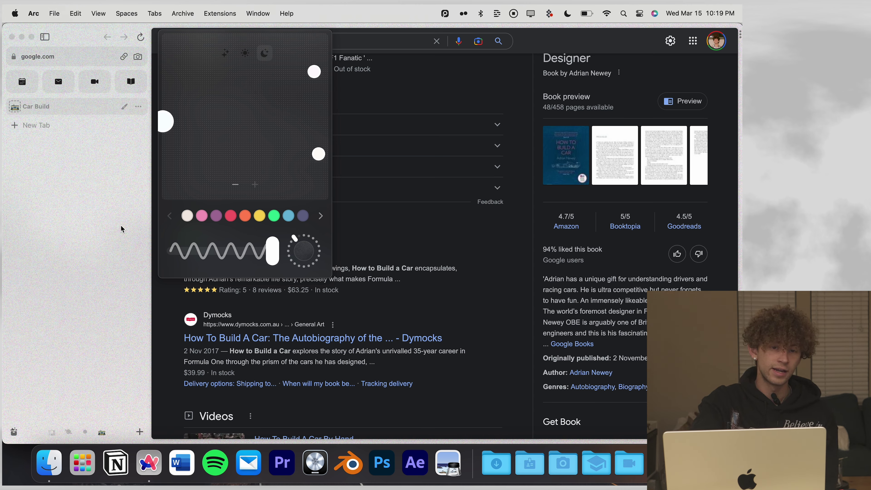
{"action": "scroll", "coordinate": [120, 226], "scroll_direction": "right", "scroll_amount": 3}
- Swipe between spaces and start then dismiss a new-tab search
{"action": "scroll", "coordinate": [123, 229], "scroll_direction": "left", "scroll_amount": 3}
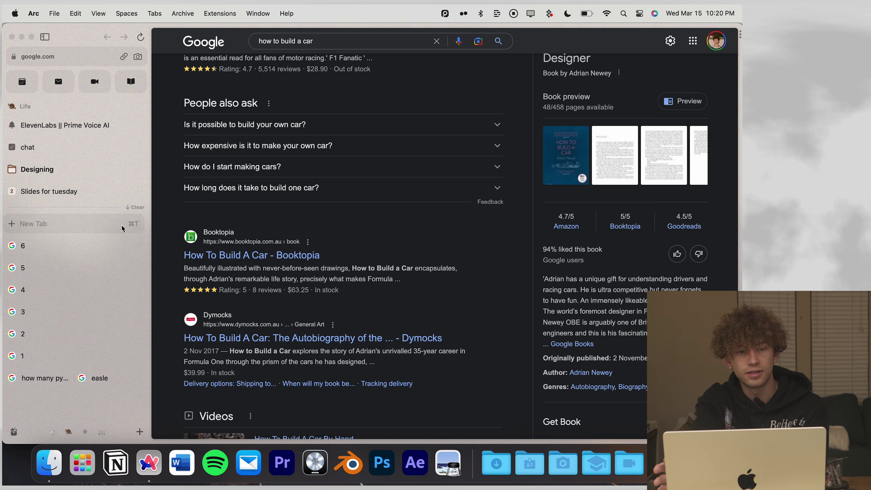
{"action": "scroll", "coordinate": [123, 229], "scroll_direction": "left", "scroll_amount": 3}
{"action": "scroll", "coordinate": [123, 229], "scroll_direction": "right", "scroll_amount": 3}
{"action": "scroll", "coordinate": [123, 229], "scroll_direction": "right", "scroll_amount": 3}
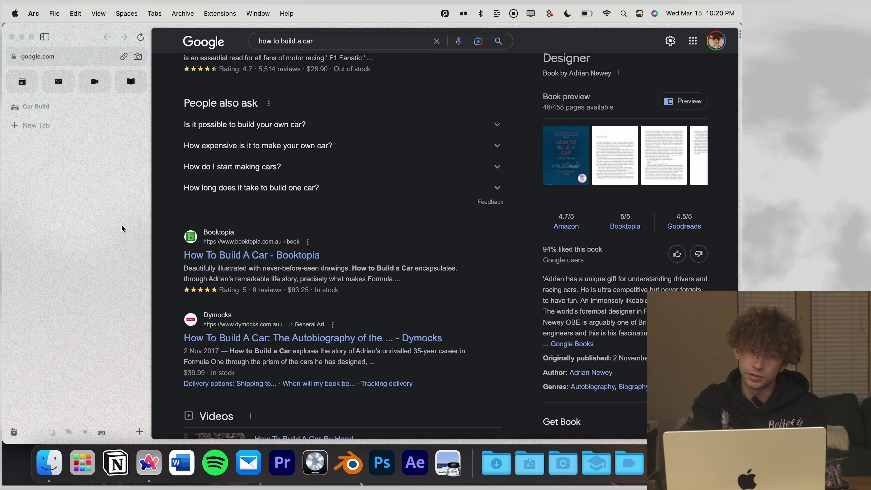
{"action": "left_click", "coordinate": [58, 131]}
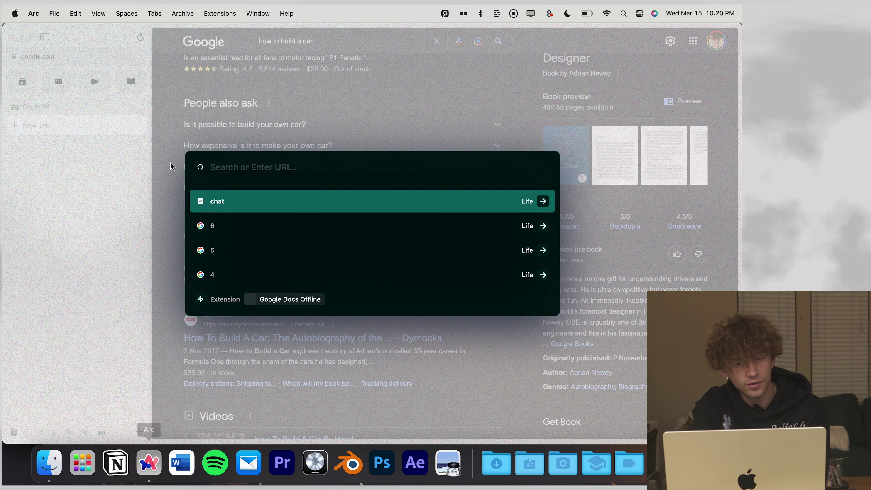
{"action": "left_click", "coordinate": [123, 165]}
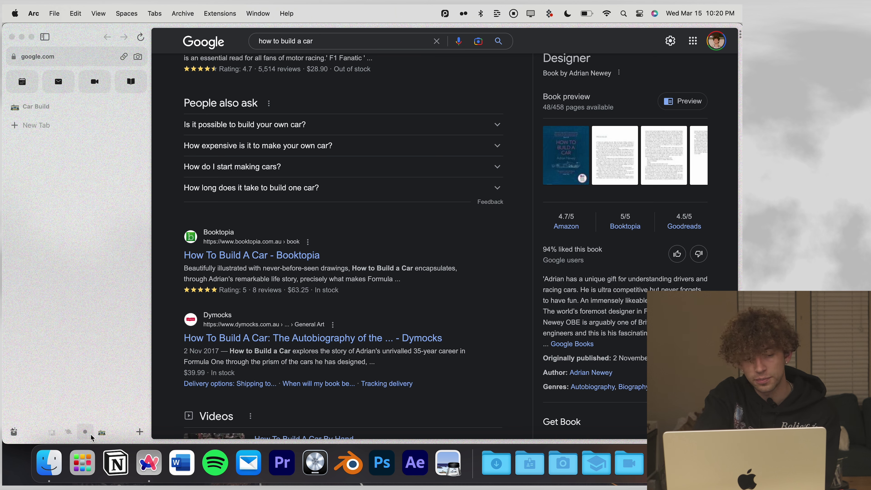
- Delete the Car Build space and return to the School space
{"action": "right_click", "coordinate": [108, 435]}
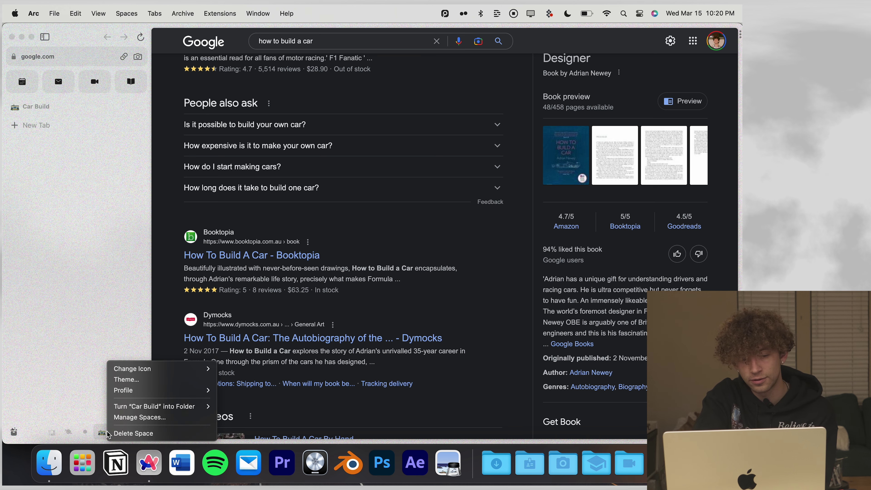
{"action": "left_click", "coordinate": [118, 436]}
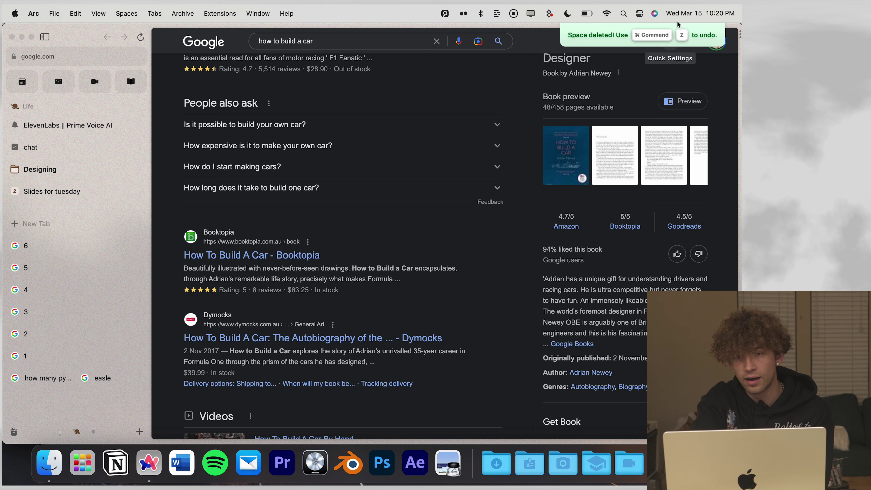
{"action": "scroll", "coordinate": [53, 268], "scroll_direction": "right", "scroll_amount": 3}
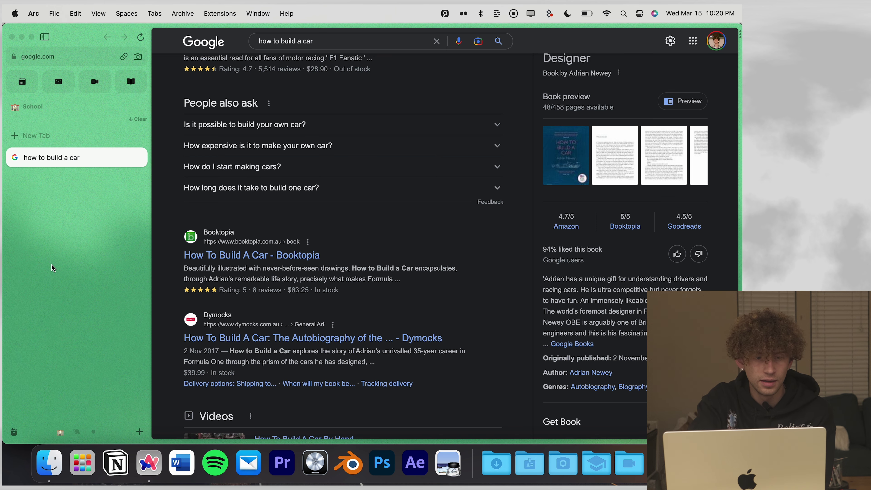
{"action": "scroll", "coordinate": [53, 267], "scroll_direction": "left", "scroll_amount": 3}
{"action": "scroll", "coordinate": [53, 268], "scroll_direction": "right", "scroll_amount": 3}
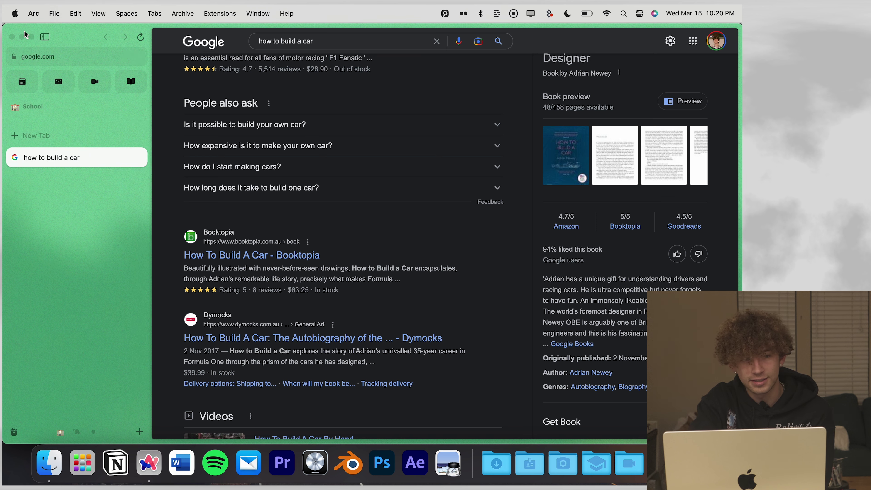
- Close the car search tab, discard a Friday column capture, then capture the Sunday 12 column
{"action": "left_click", "coordinate": [138, 157]}
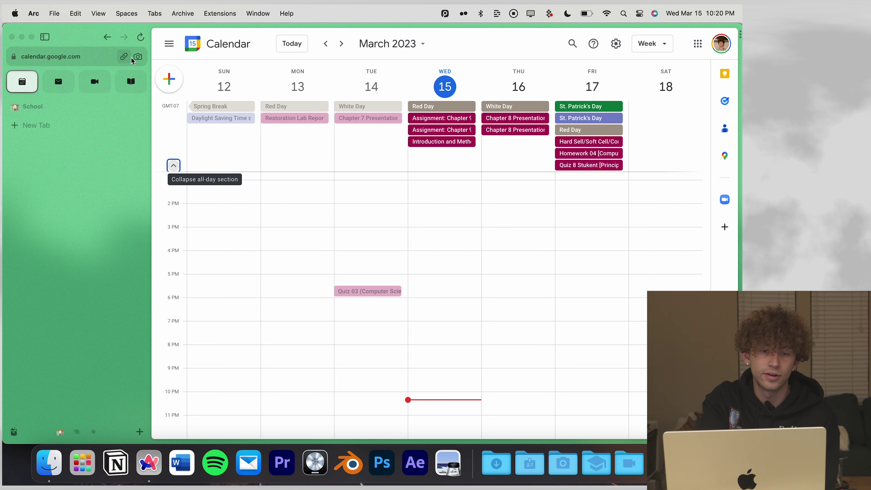
{"action": "left_click", "coordinate": [137, 57]}
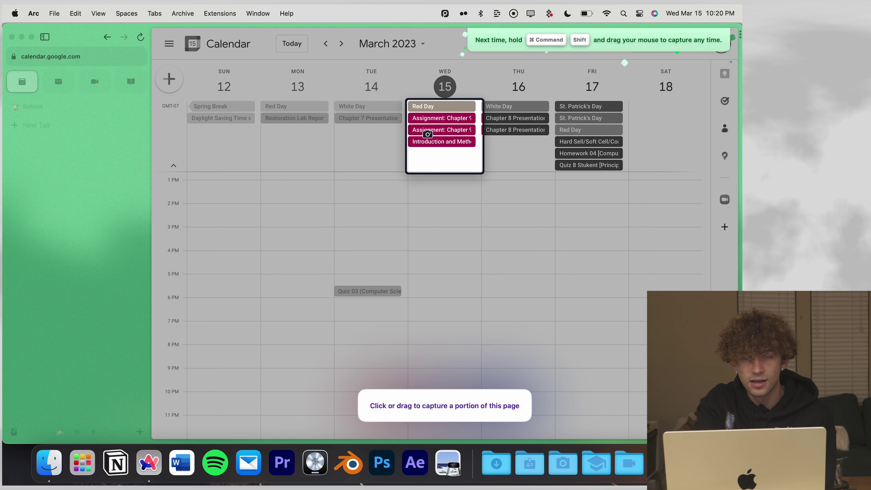
{"action": "left_click", "coordinate": [584, 134]}
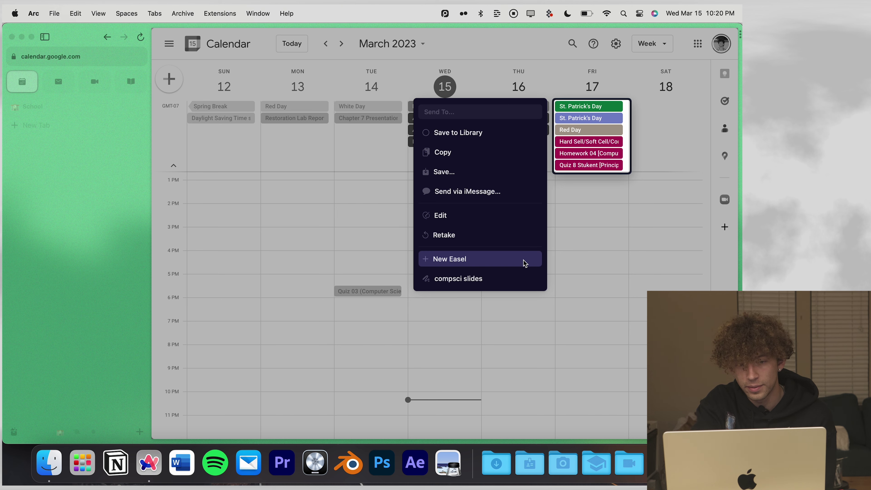
{"action": "left_click", "coordinate": [670, 184]}
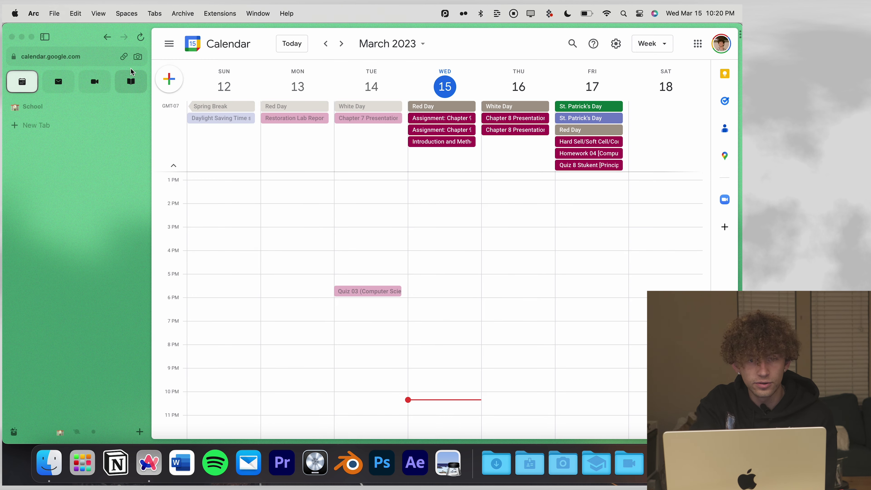
{"action": "left_click", "coordinate": [138, 56]}
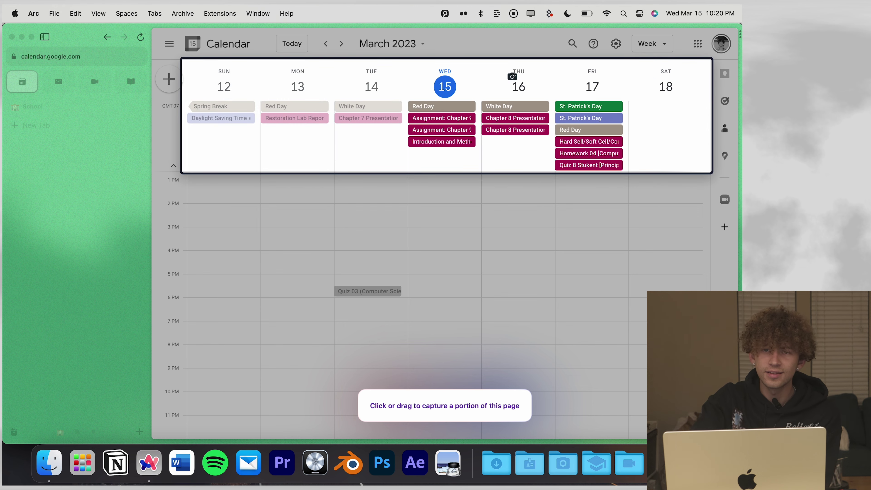
{"action": "left_click_drag", "start_coordinate": [182, 62], "coordinate": [263, 429]}
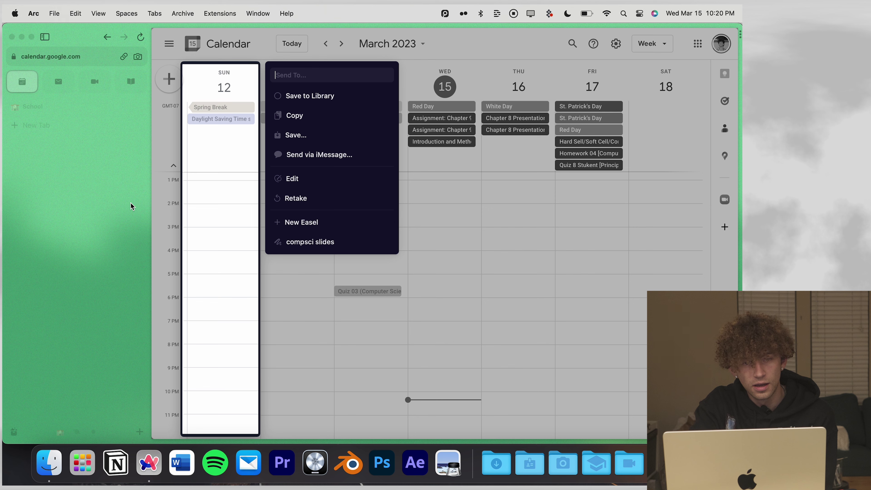
- Send the Sunday clip to the editor via 'edit' and mark it with a green rectangle
{"action": "type", "text": "tm,an"}
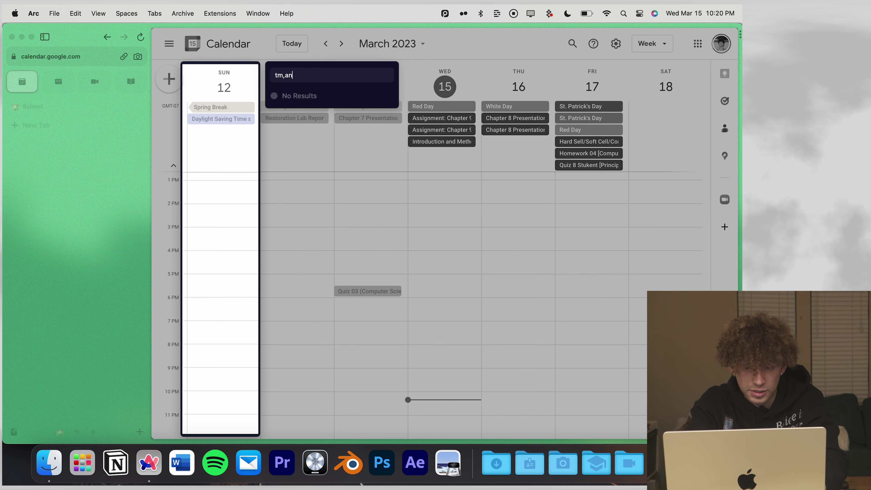
{"action": "key", "text": "BackSpace"}
{"action": "key", "text": "BackSpace"}
{"action": "key", "text": "BackSpace"}
{"action": "type", "text": "edit"}
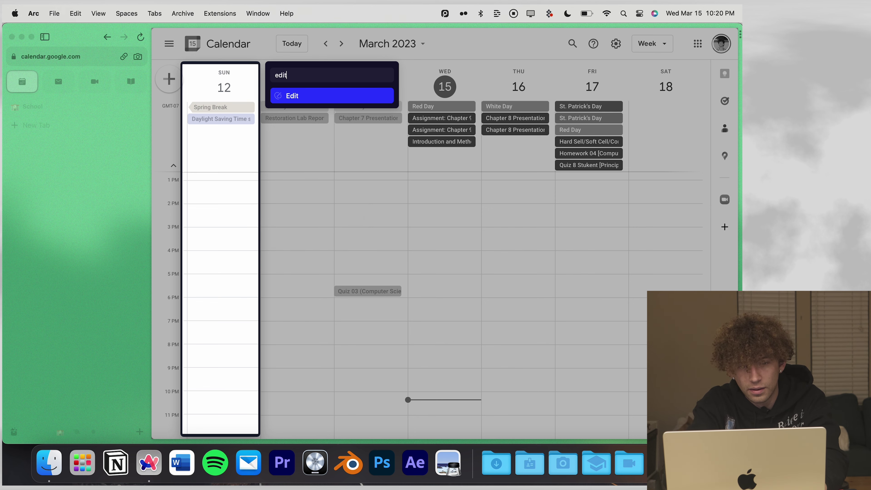
{"action": "key", "text": "Return"}
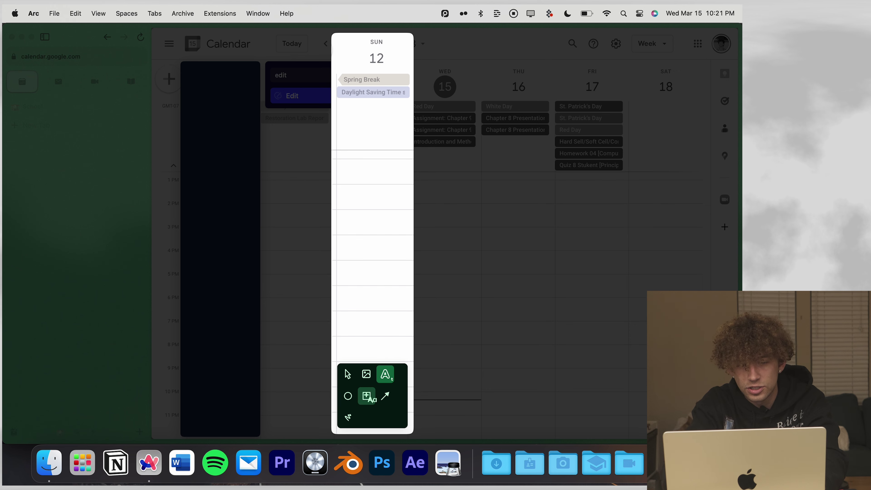
{"action": "left_click", "coordinate": [366, 396]}
{"action": "mouse_move", "coordinate": [356, 162]}
{"action": "left_mouse_down"}
{"action": "mouse_move", "coordinate": [370, 302]}
{"action": "mouse_move", "coordinate": [400, 307]}
{"action": "left_mouse_up"}
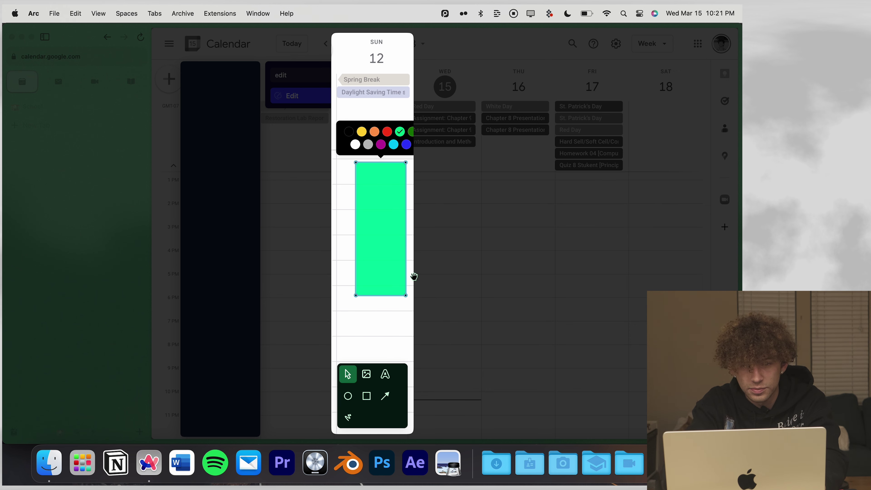
{"action": "left_click", "coordinate": [127, 79]}
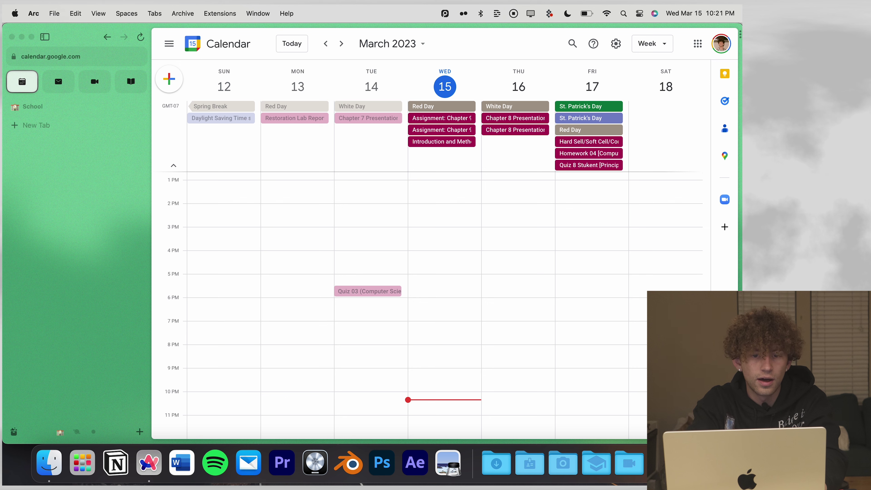